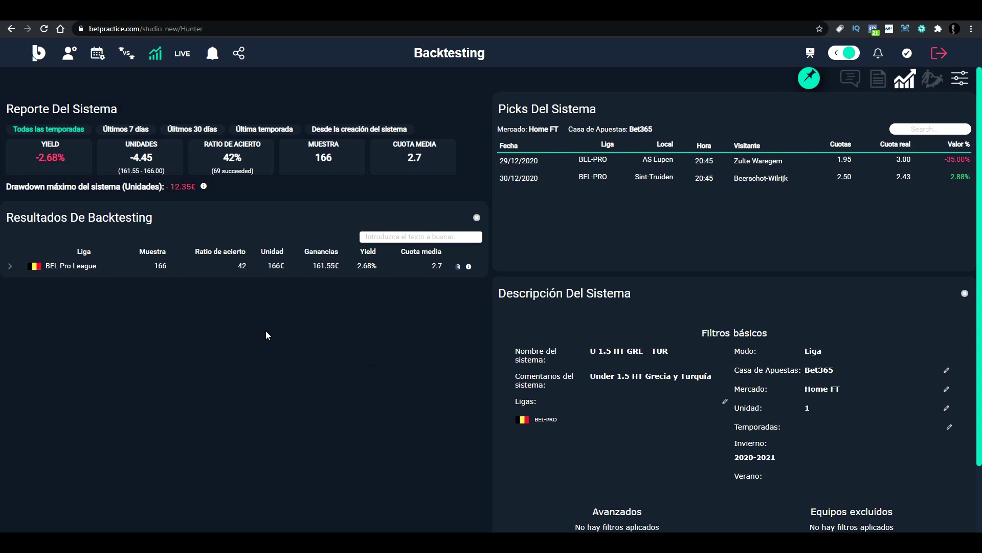
# - Open the backtesting system's filters and review the available winter seasons and betting markets
pyautogui.click(962, 80)
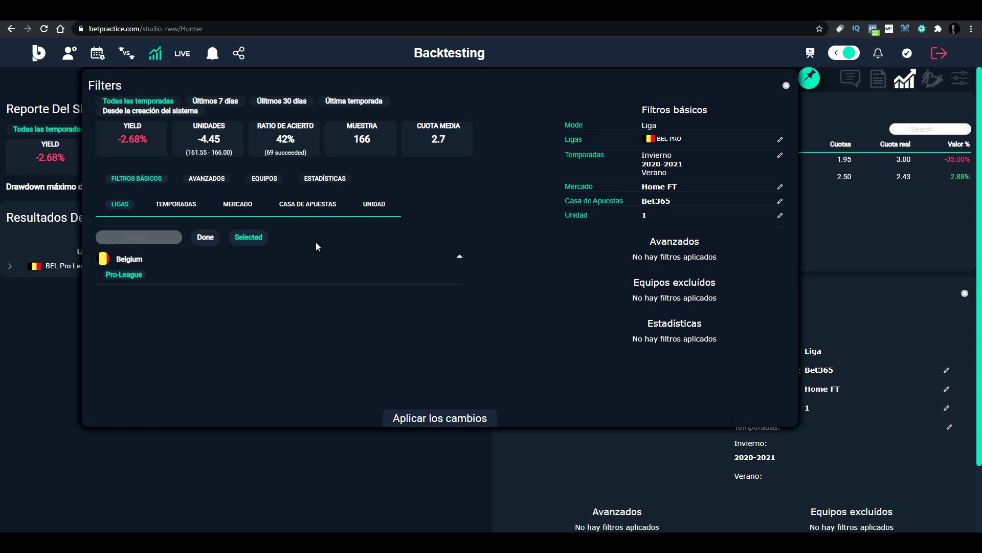
pyautogui.click(164, 210)
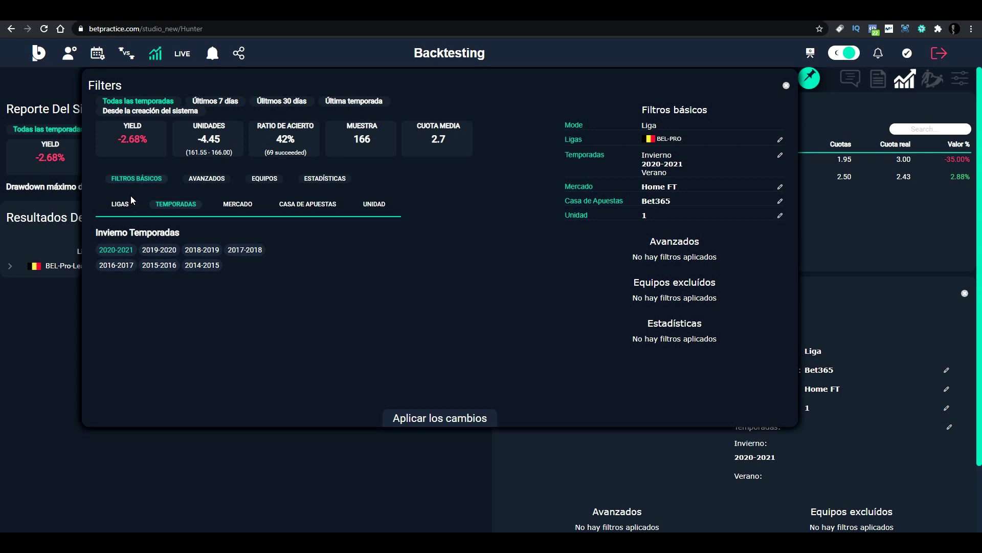
pyautogui.click(245, 206)
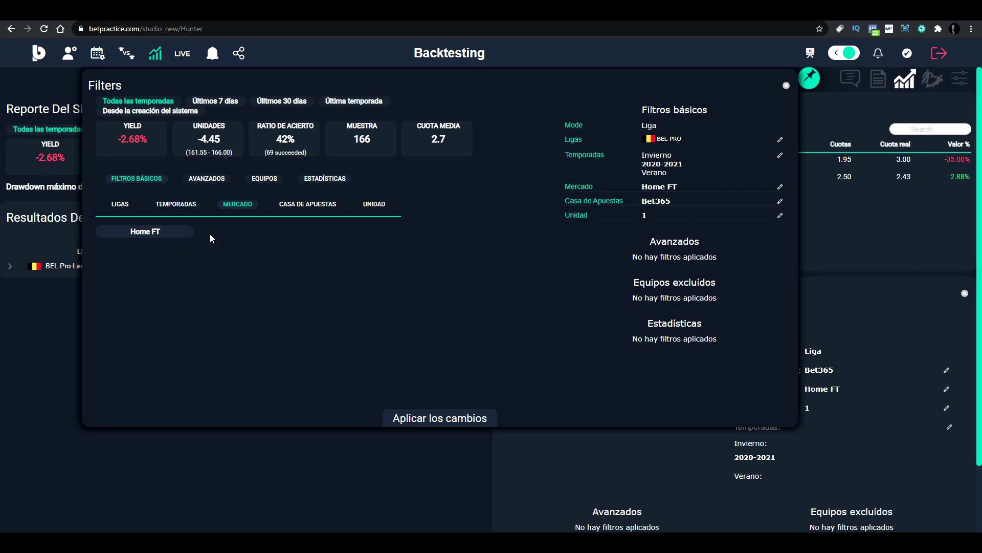
pyautogui.click(160, 237)
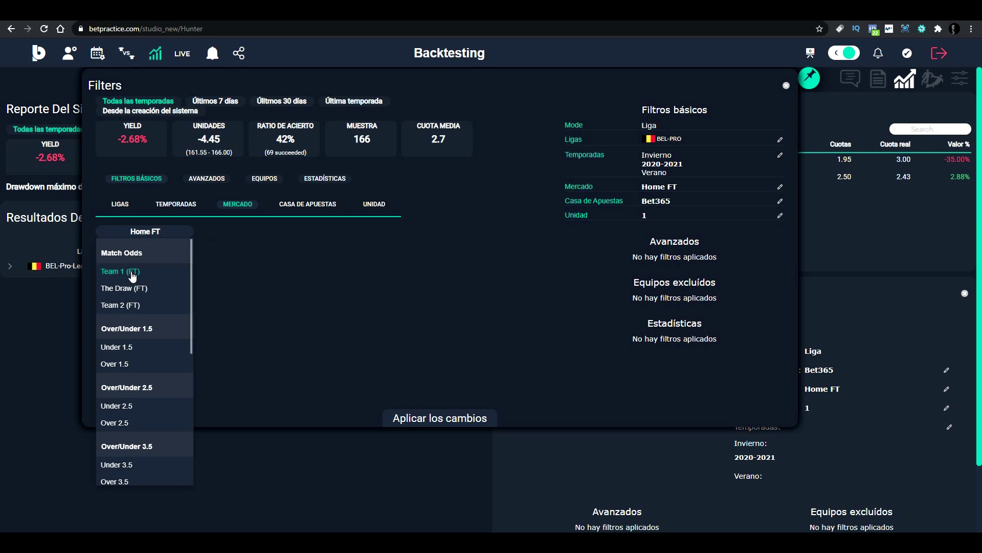
pyautogui.click(331, 265)
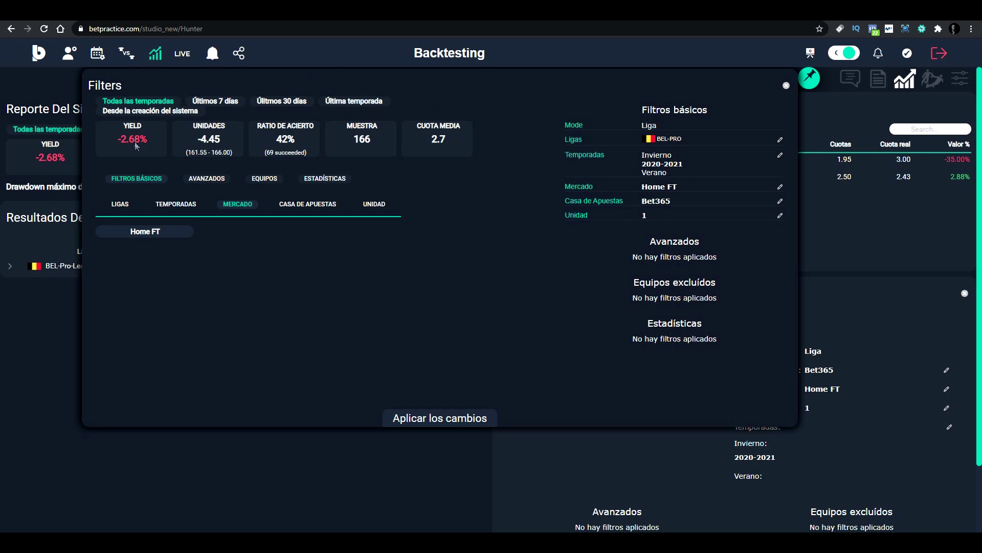
# - Check the backtest results for the full-time match odds markets The Draw (FT) and Team 2 (FT), one after the other
pyautogui.click(148, 230)
pyautogui.click(156, 284)
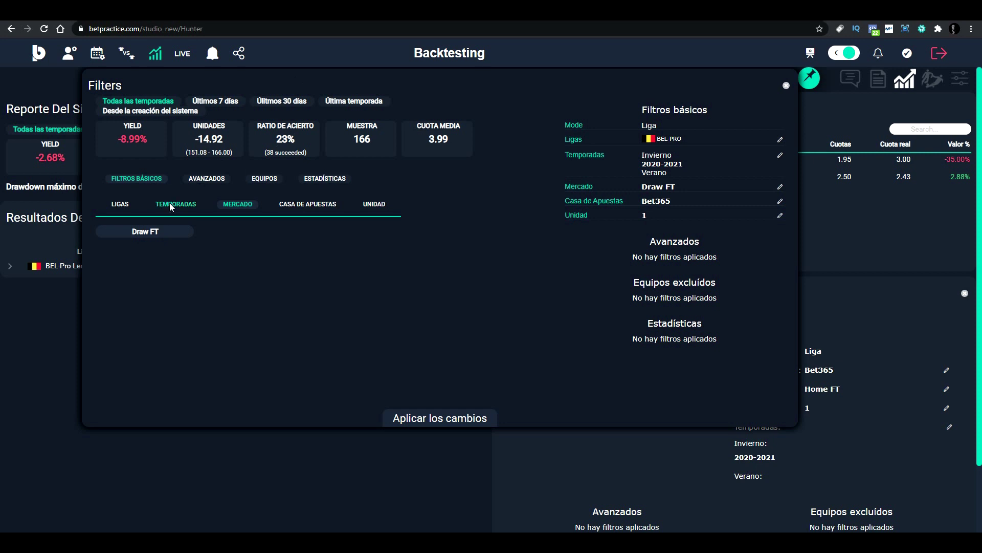
pyautogui.click(140, 230)
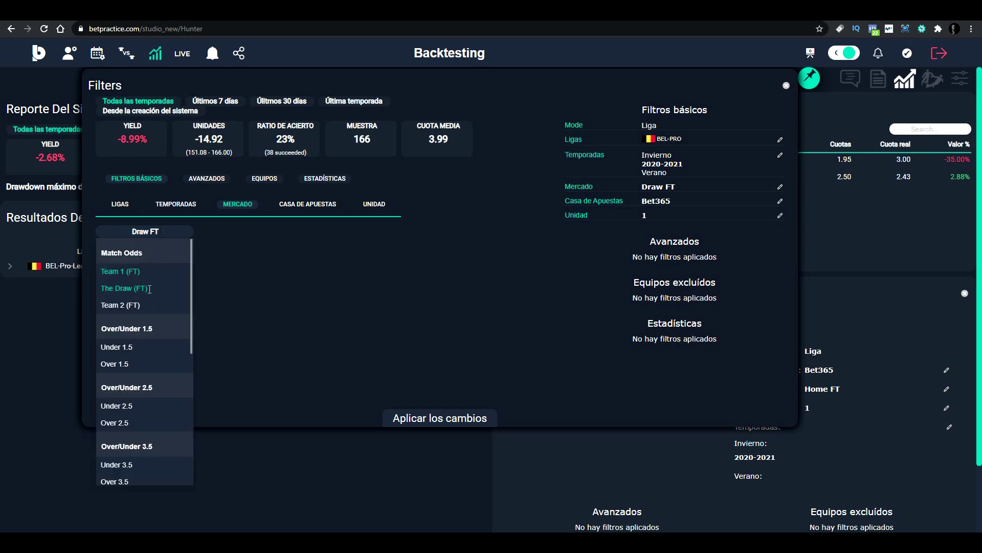
pyautogui.click(133, 303)
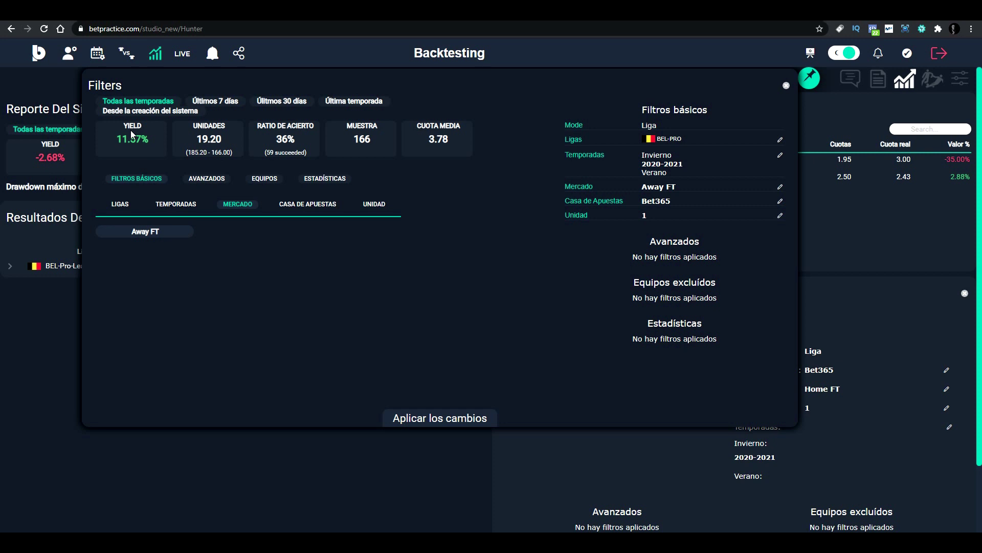
# - Check the full-time goals results by setting the market to Under 1.5, followed by Over 1.5
pyautogui.click(143, 236)
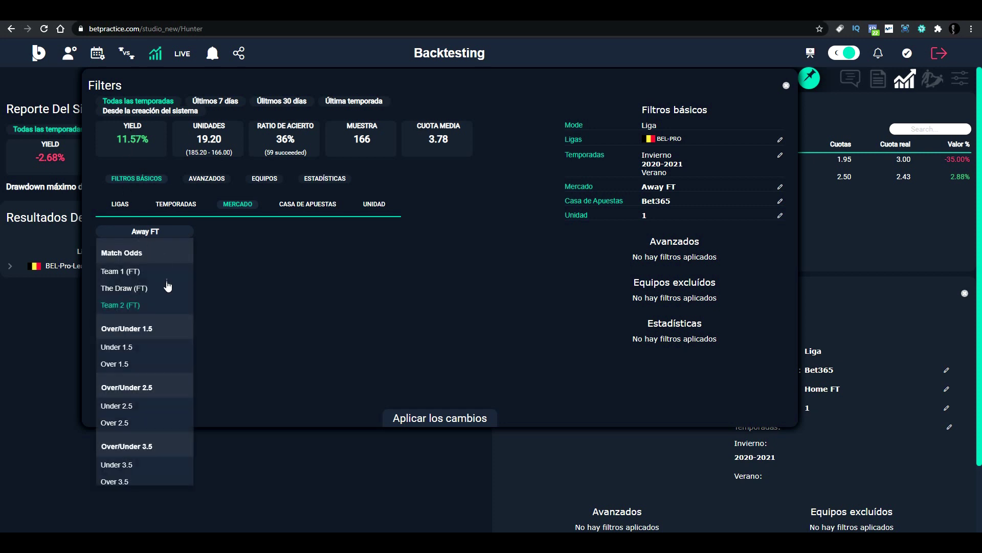
pyautogui.click(138, 349)
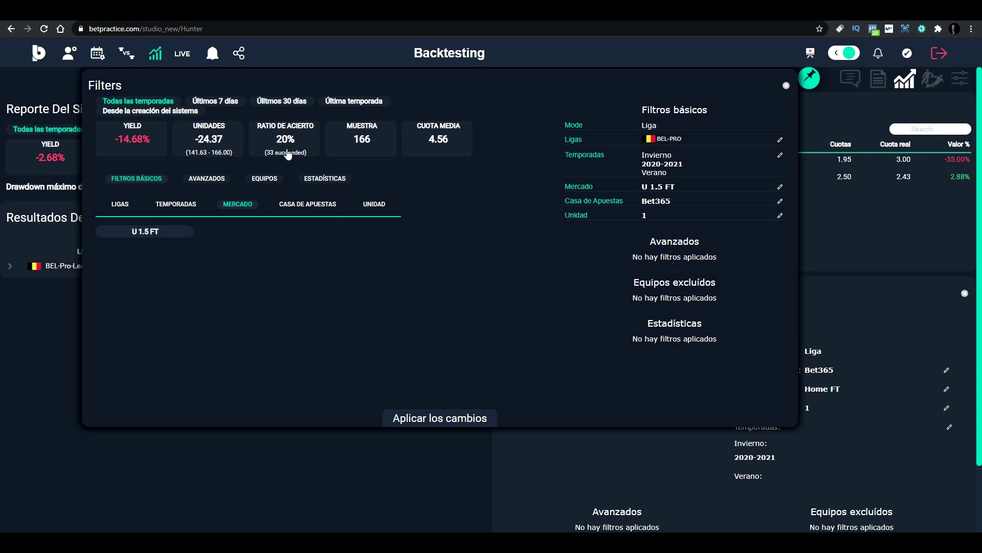
pyautogui.click(145, 232)
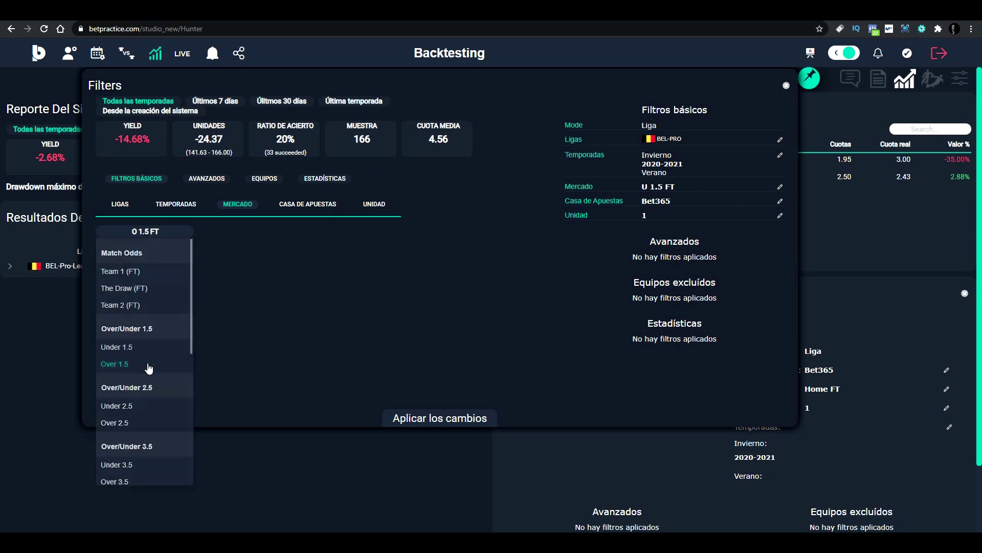
pyautogui.click(148, 365)
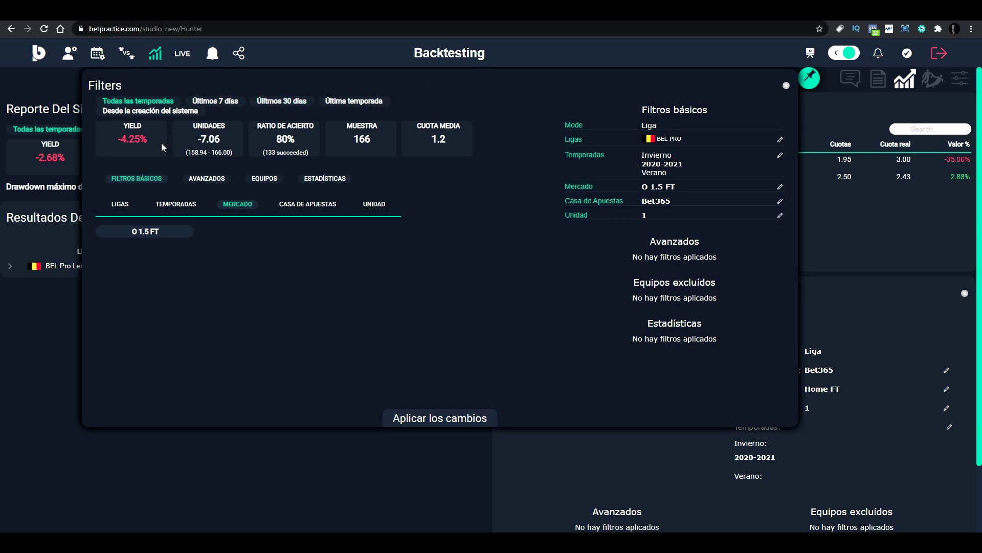
# - Check the full-time goals results by setting the market to Under 2.5, followed by Over 2.5
pyautogui.click(163, 233)
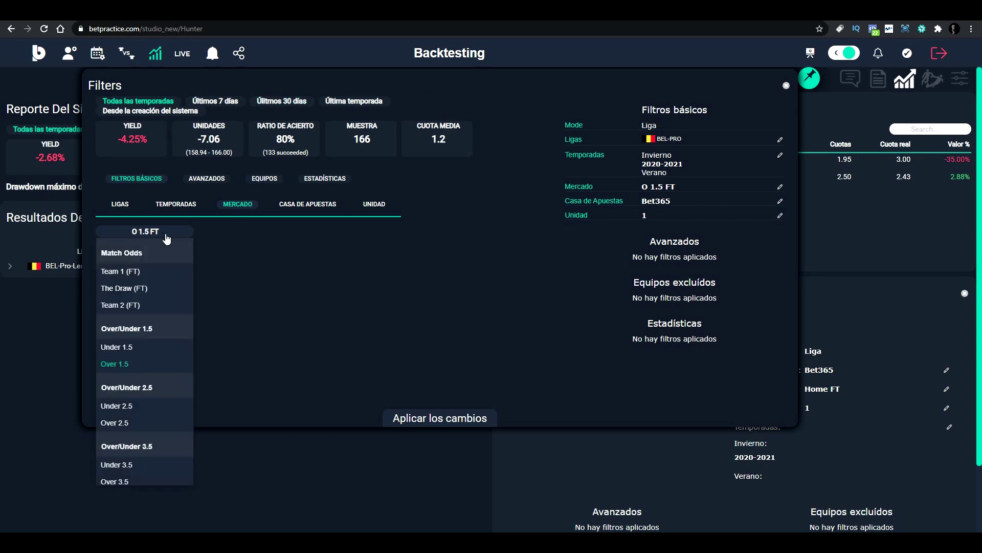
pyautogui.click(135, 408)
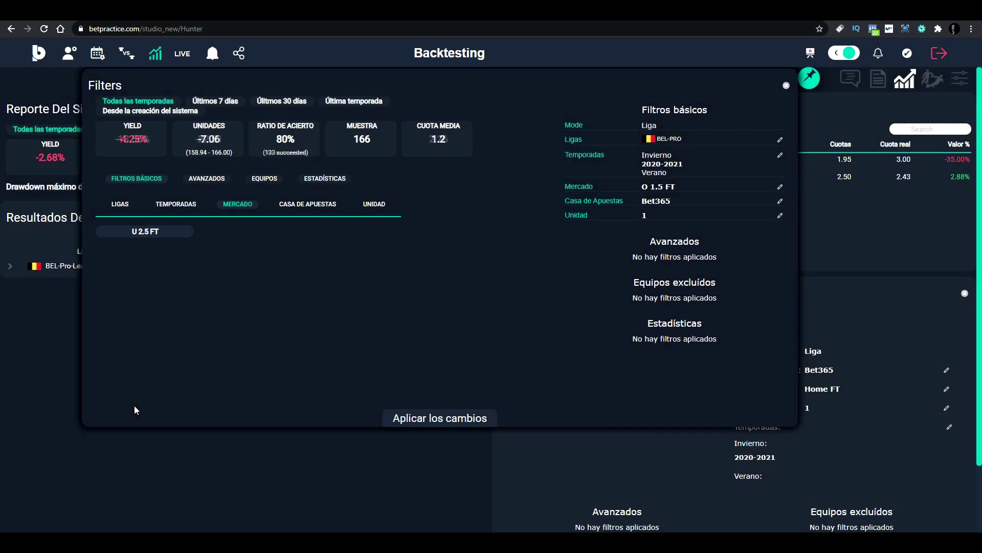
pyautogui.click(155, 233)
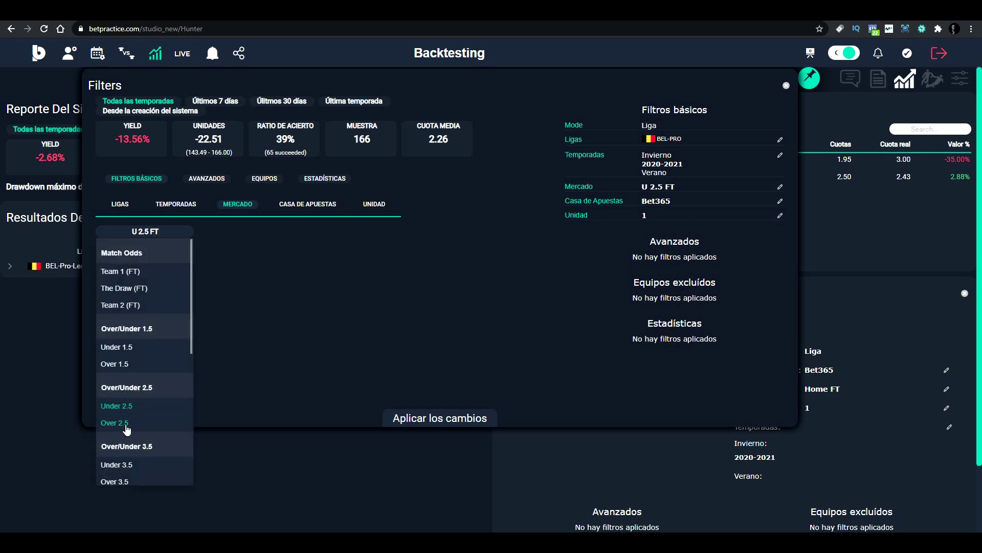
pyautogui.click(126, 425)
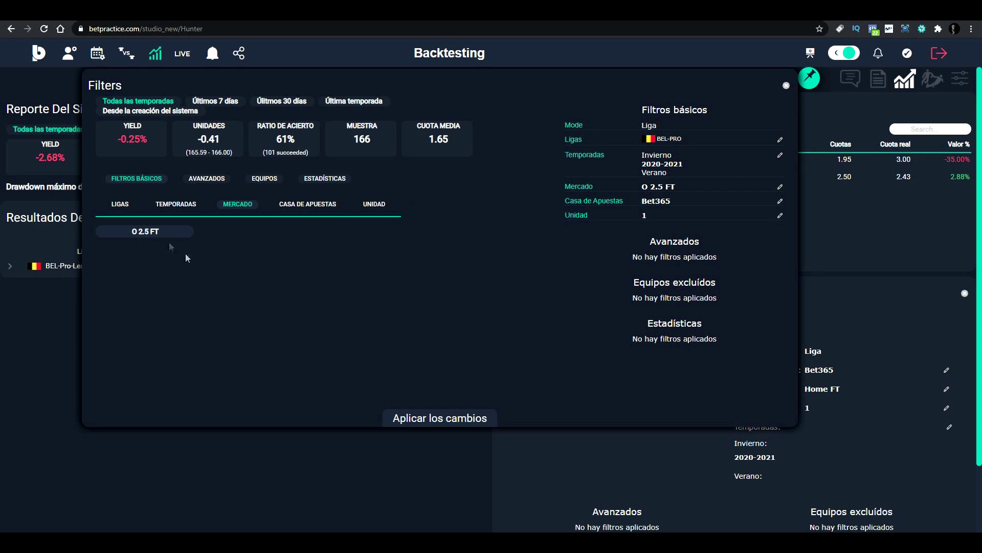
# - Check the full-time goals results by setting the market to Under 3.5, followed by Over 3.5
pyautogui.click(156, 231)
pyautogui.scroll(-1, 142, 324)
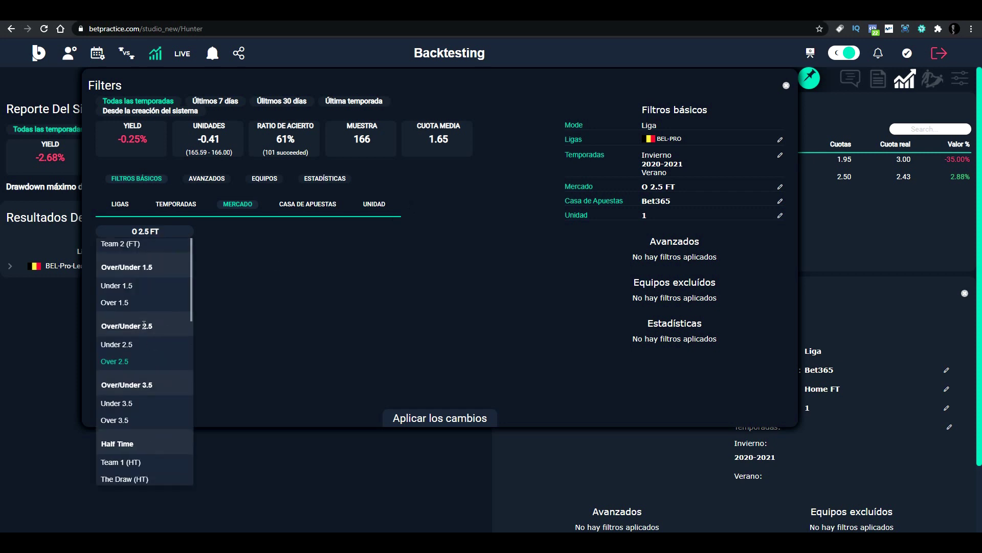
pyautogui.click(124, 403)
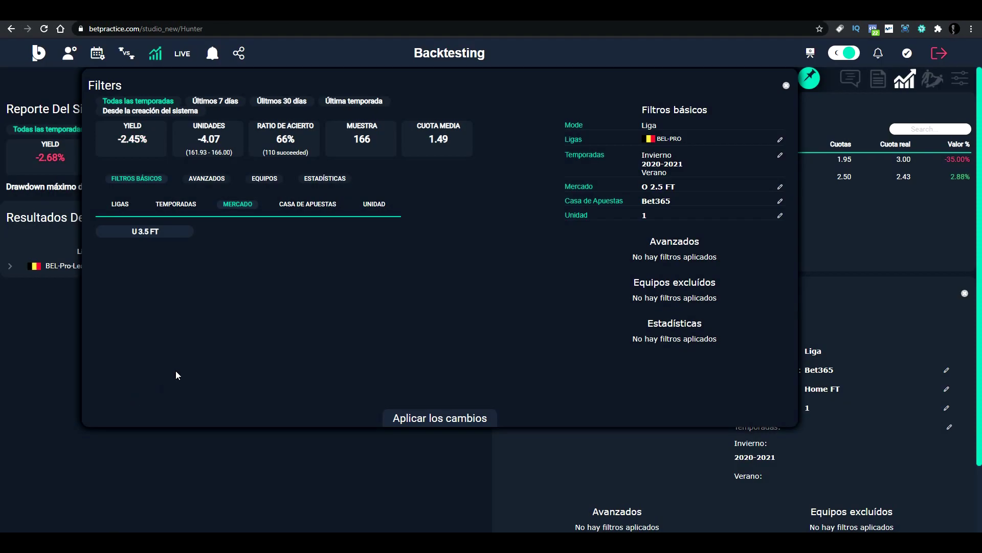
pyautogui.click(132, 232)
pyautogui.click(121, 420)
# - Check the backtest results for the half-time markets Team 1 (HT), The Draw (HT) and Team 2 (HT) in turn
pyautogui.click(152, 236)
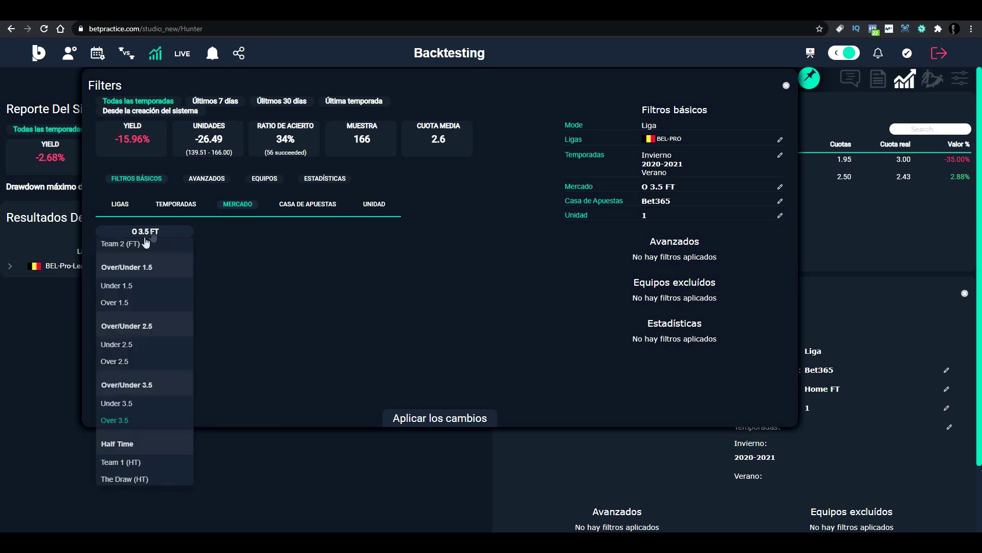
pyautogui.scroll(-1, 138, 277)
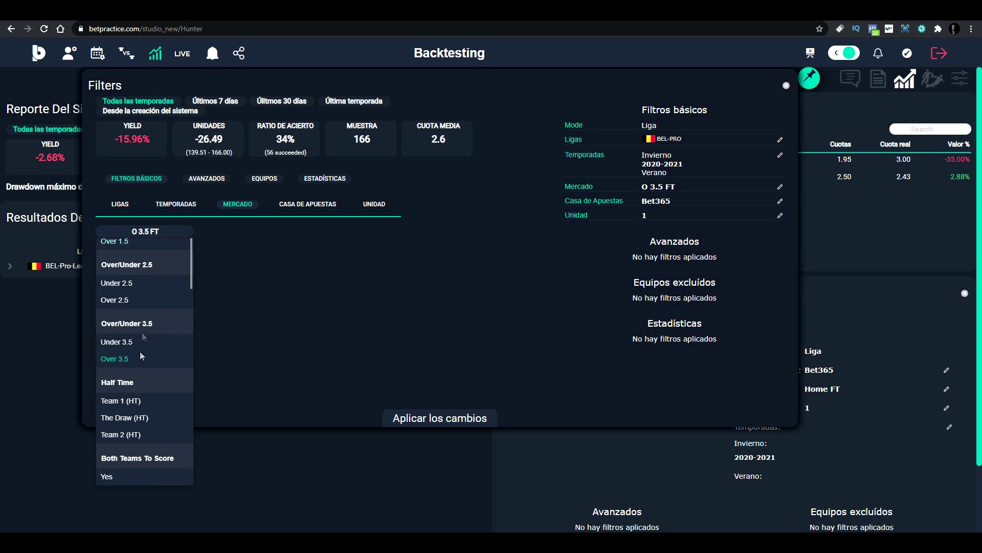
pyautogui.click(141, 401)
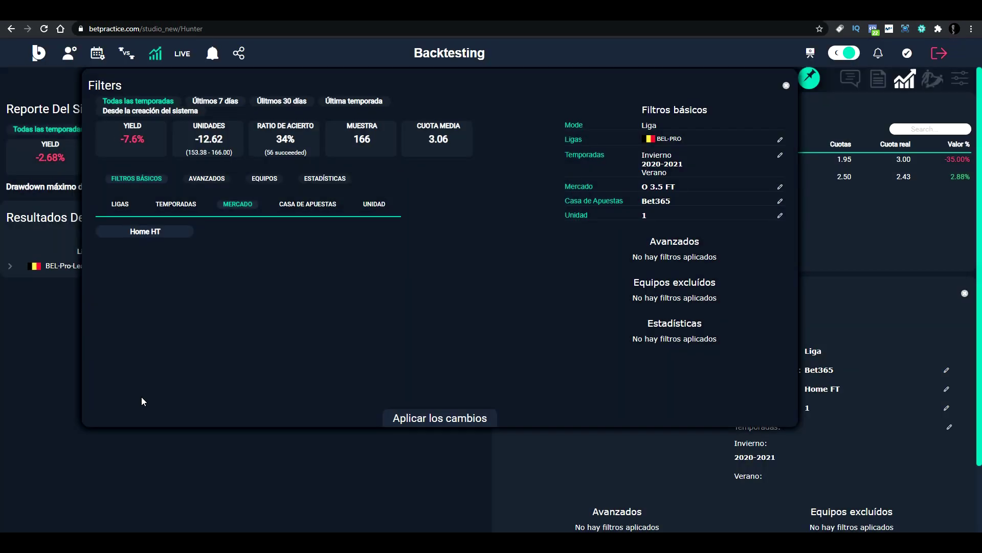
pyautogui.click(158, 231)
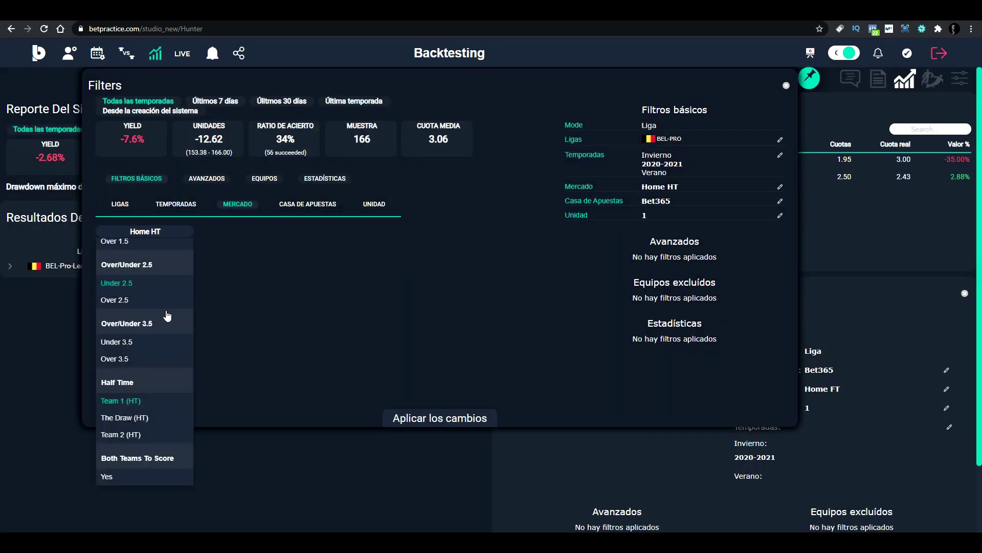
pyautogui.click(147, 417)
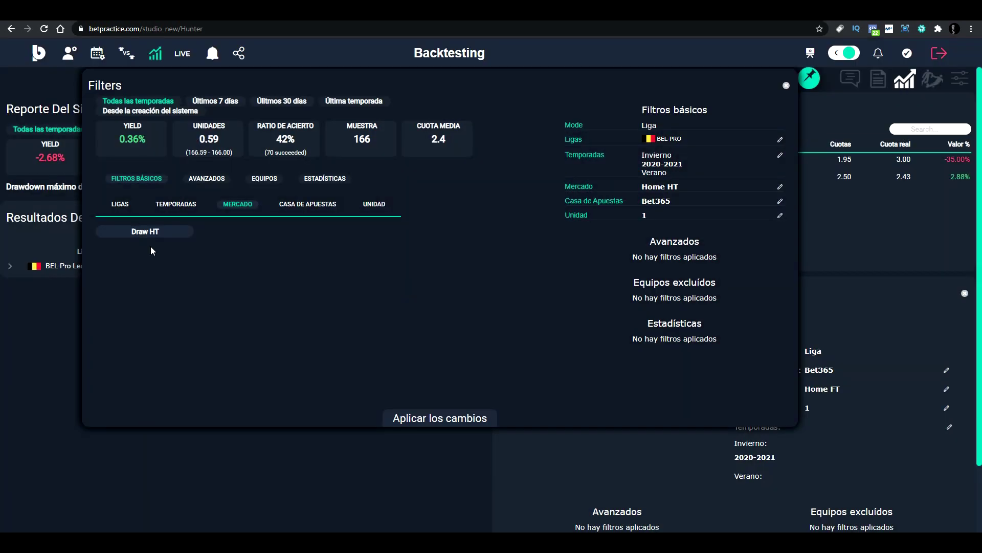
pyautogui.click(153, 233)
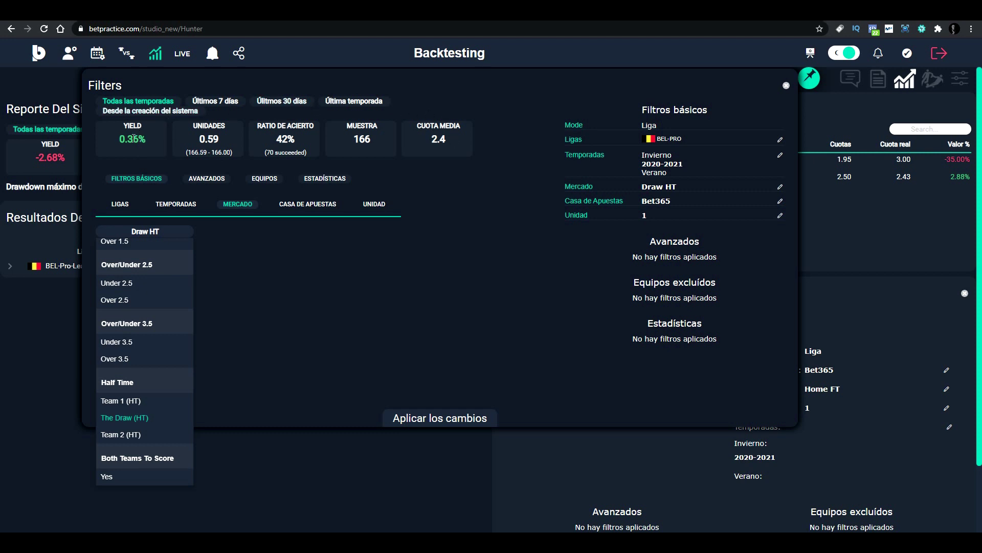
pyautogui.click(128, 434)
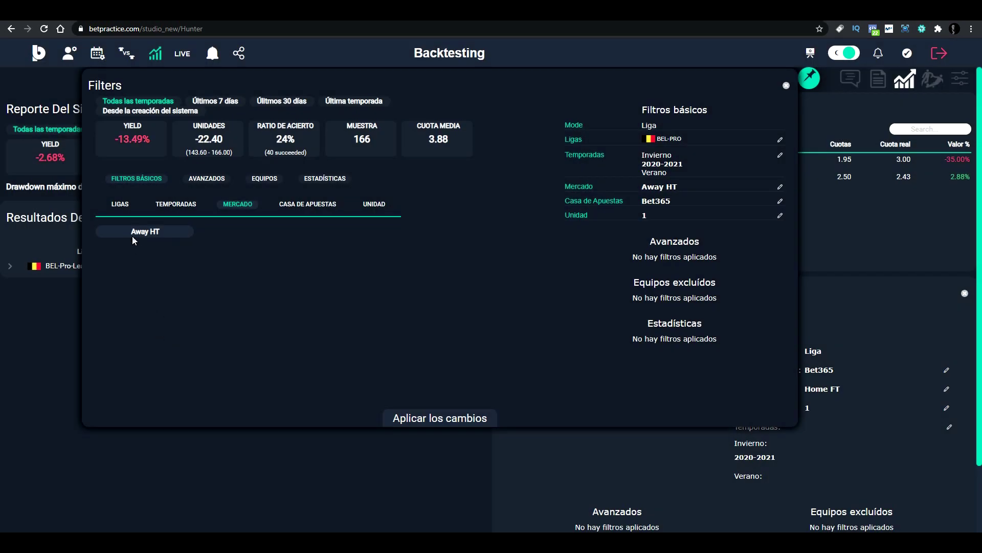
# - Check the backtest results for the Both Teams To Score market with Yes, followed by No
pyautogui.click(134, 232)
pyautogui.scroll(-1, 153, 310)
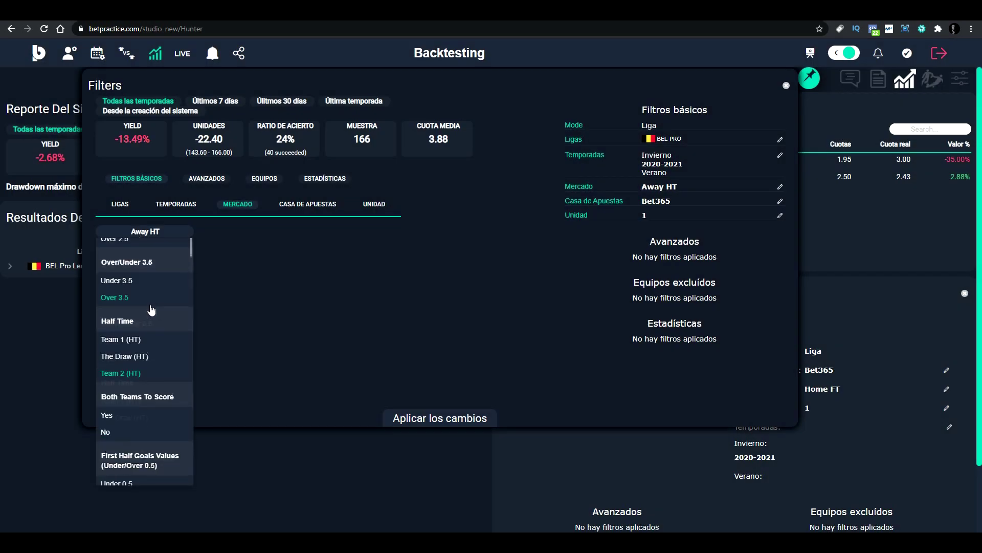
pyautogui.click(126, 414)
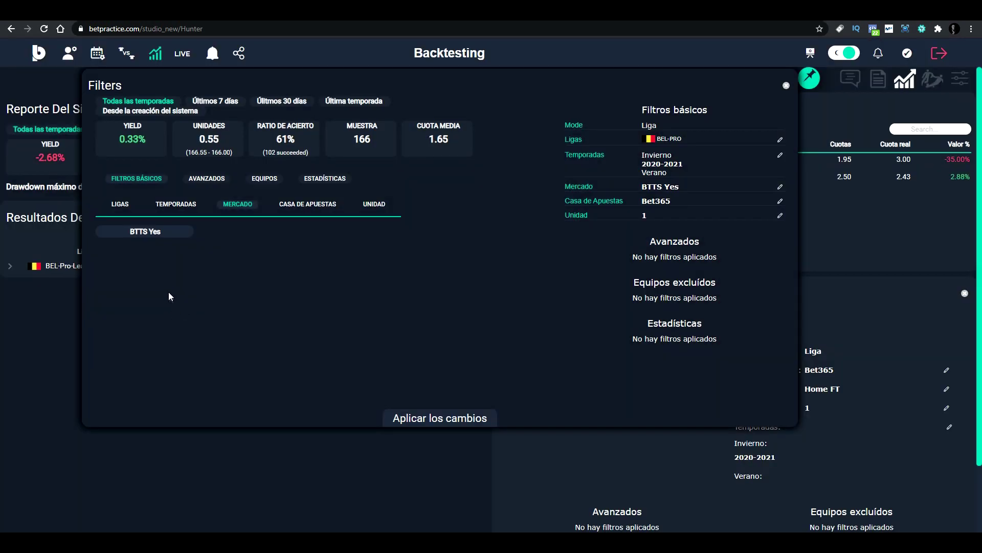
pyautogui.click(145, 231)
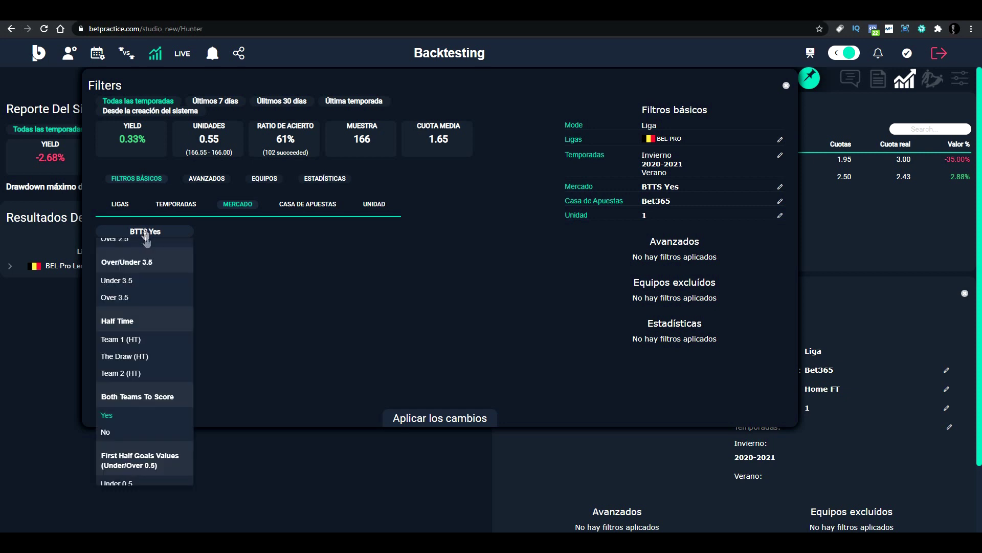
pyautogui.click(127, 433)
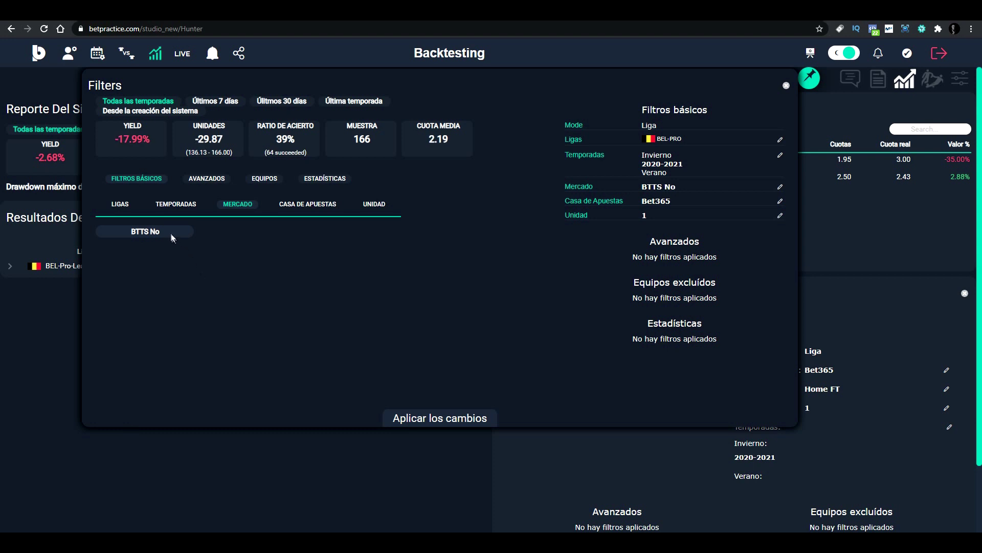
# - Check the first-half goals results by setting the market to Under 0.5, followed by Over 0.5
pyautogui.click(171, 233)
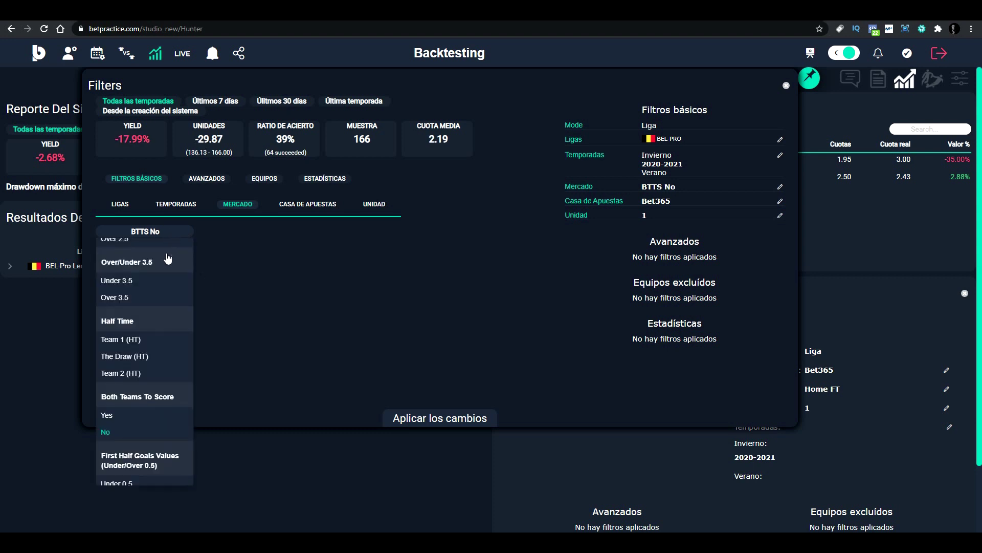
pyautogui.scroll(-1, 150, 323)
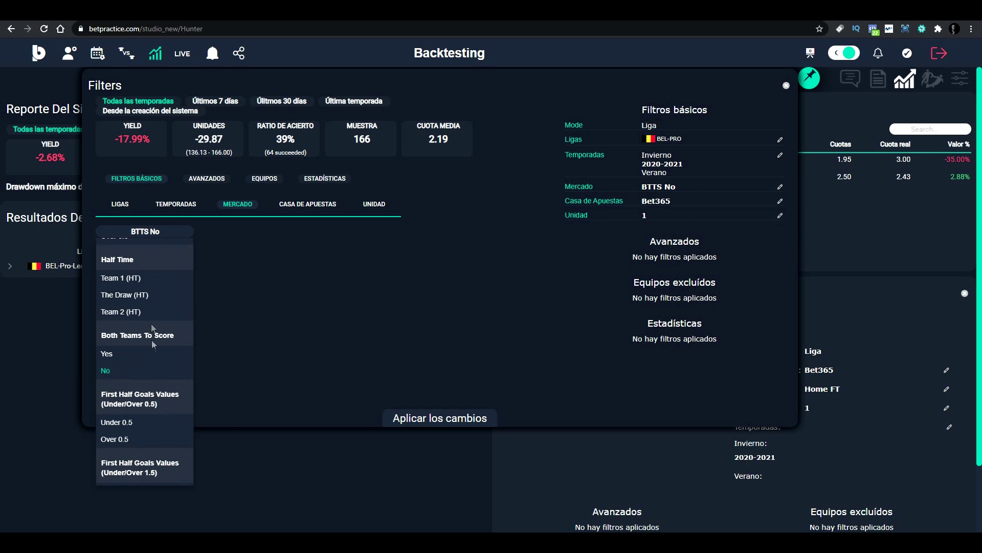
pyautogui.click(140, 421)
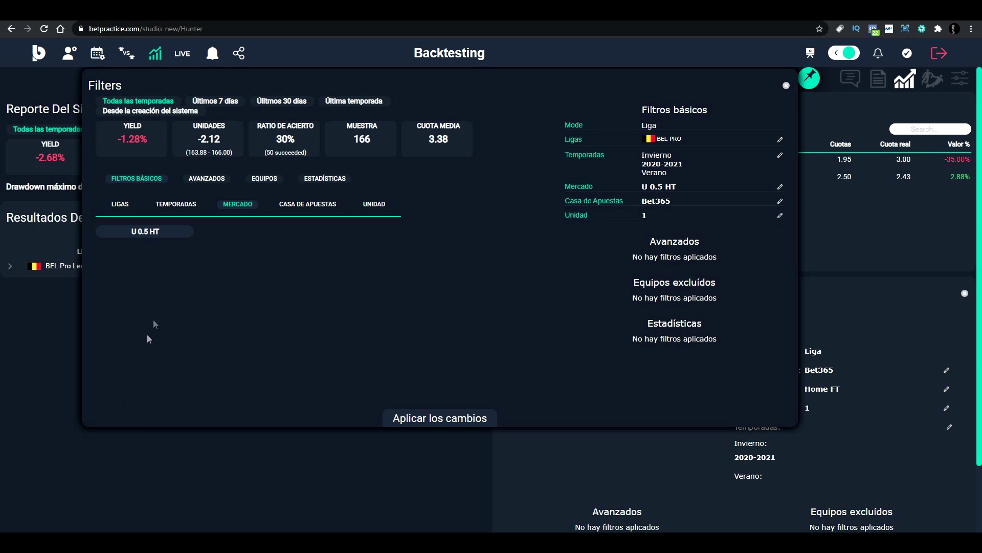
pyautogui.click(157, 233)
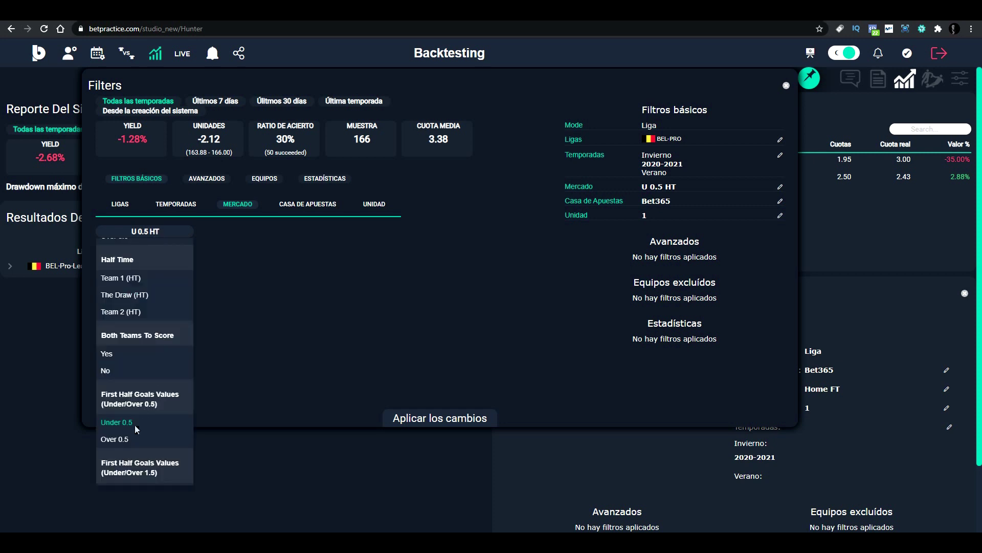
pyautogui.click(132, 439)
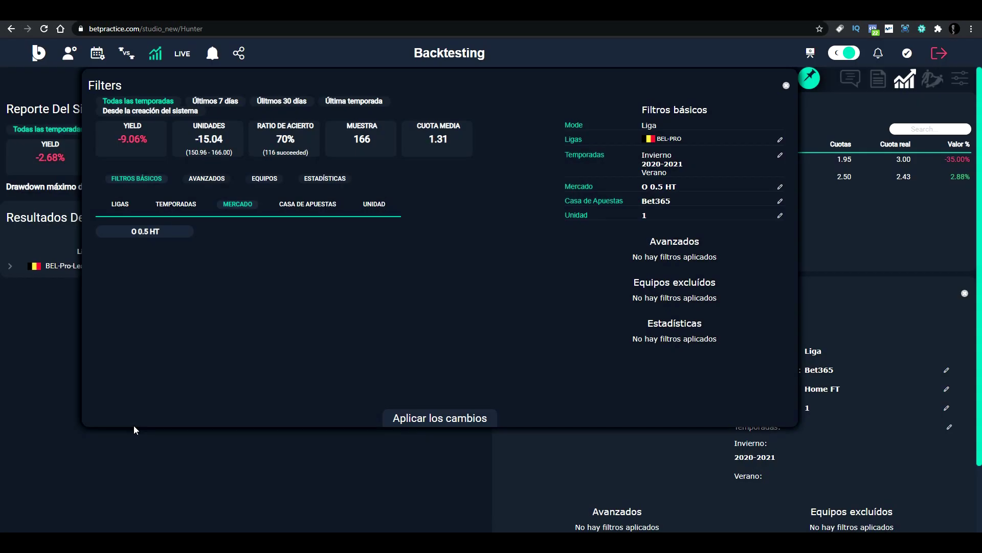
# - Compare the first-half goals markets Under 1.5 and Over 1.5, and leave the market set to Under 1.5
pyautogui.click(153, 233)
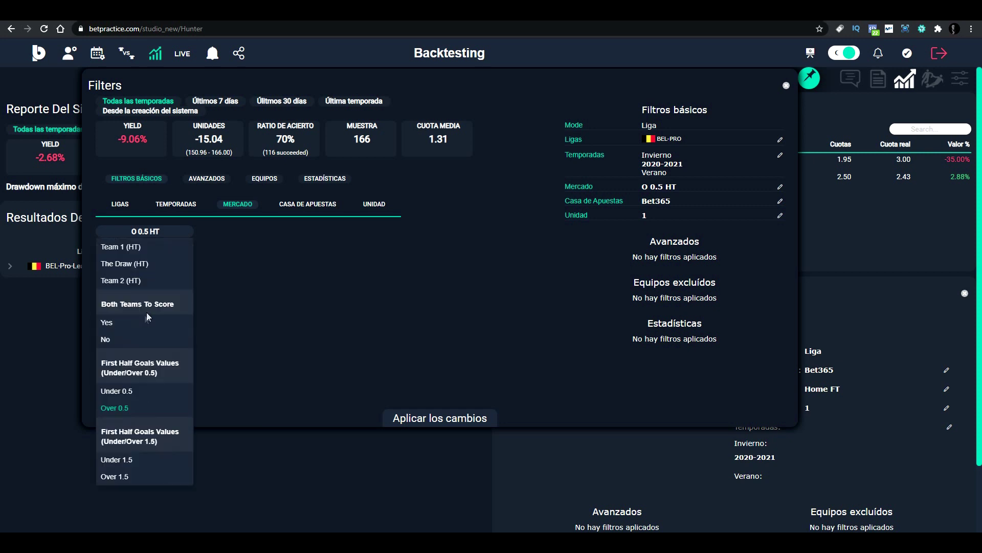
pyautogui.click(142, 458)
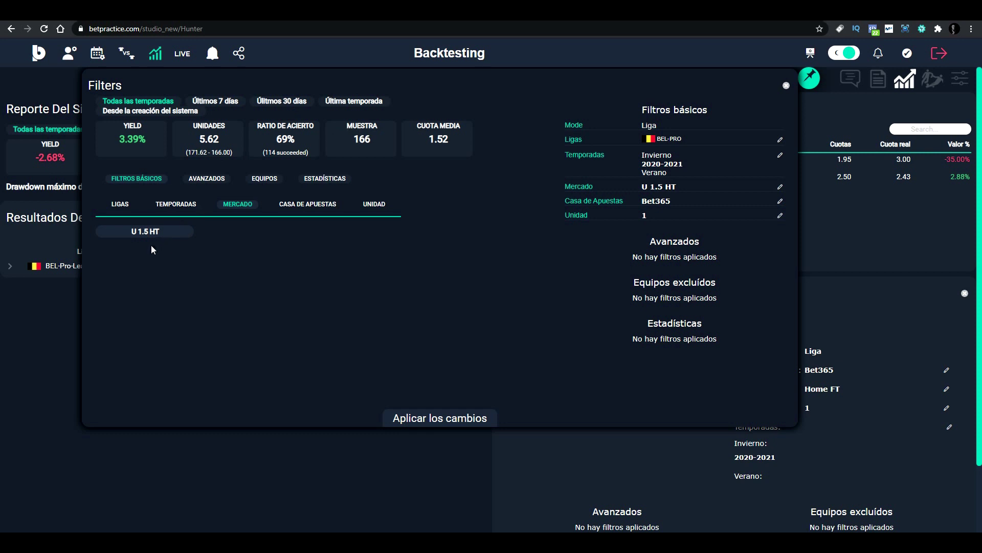
pyautogui.click(145, 232)
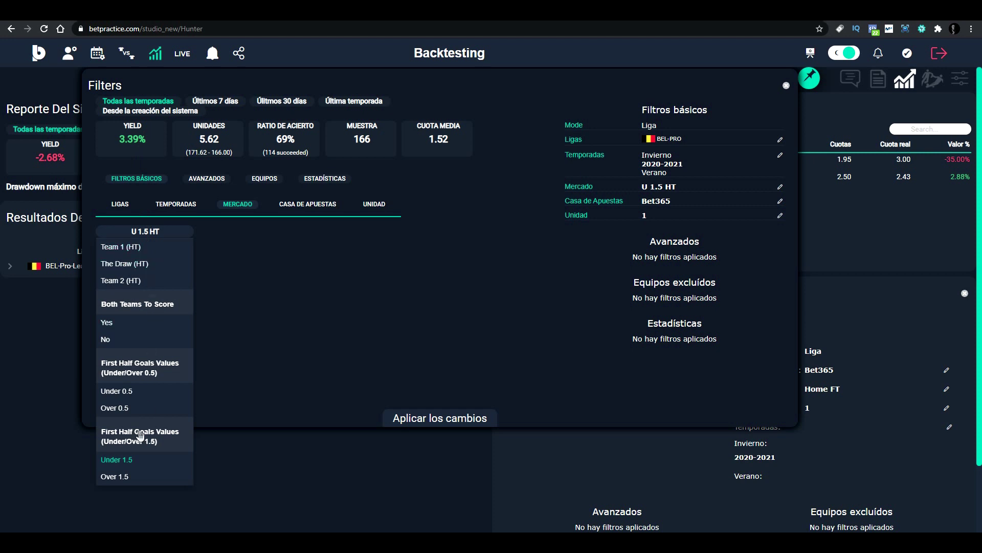
pyautogui.click(127, 476)
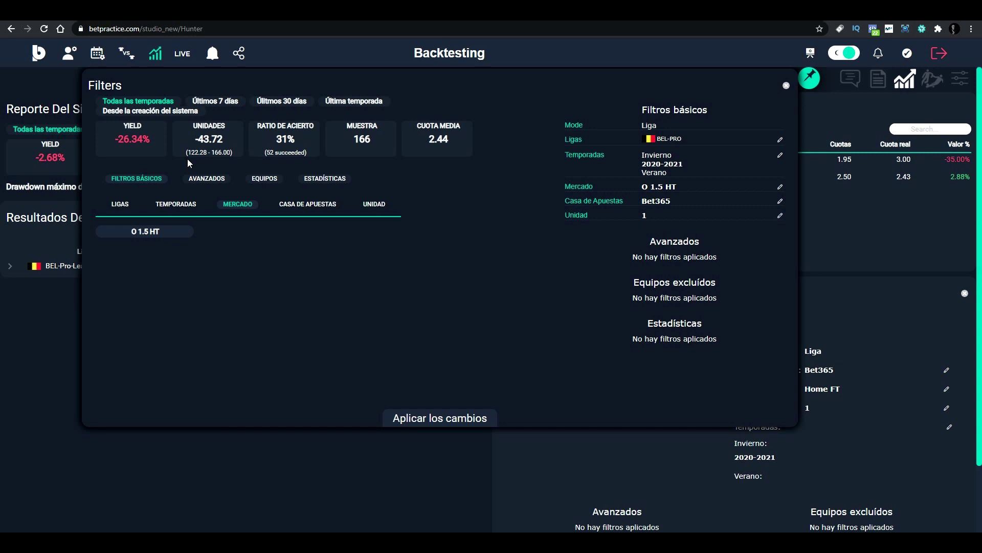
pyautogui.click(159, 232)
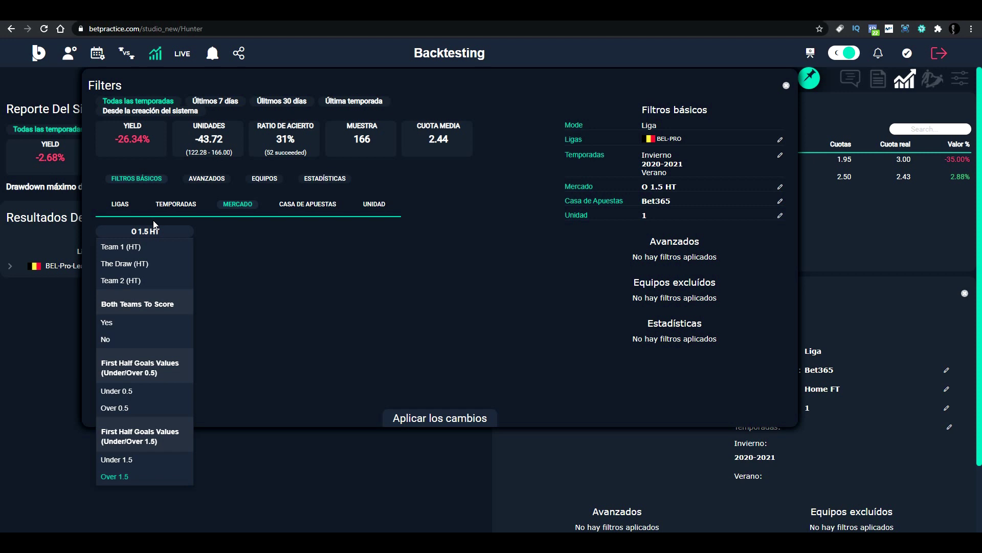
pyautogui.click(148, 460)
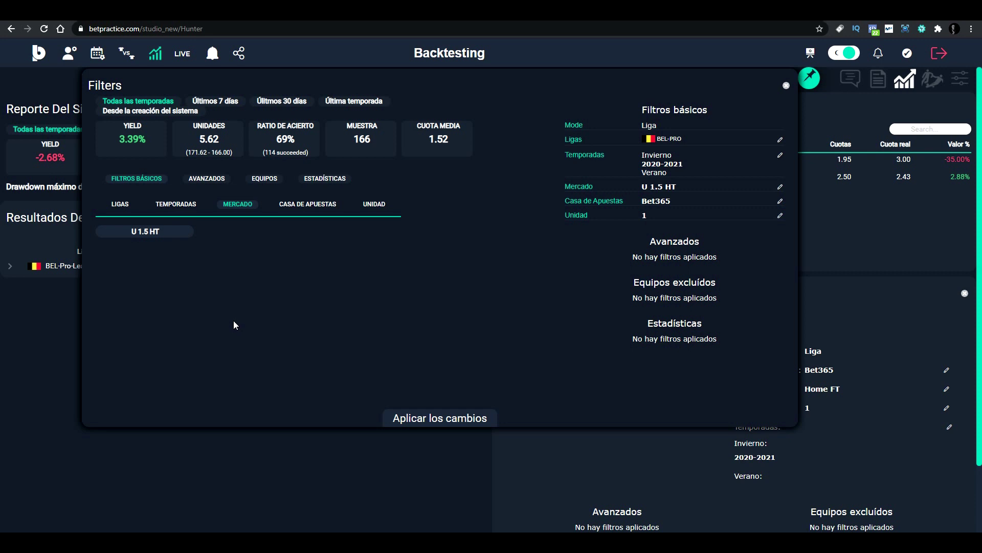
# - Review the advanced filters and the team filters in both team and league modes, leaving the mode on League
pyautogui.click(205, 180)
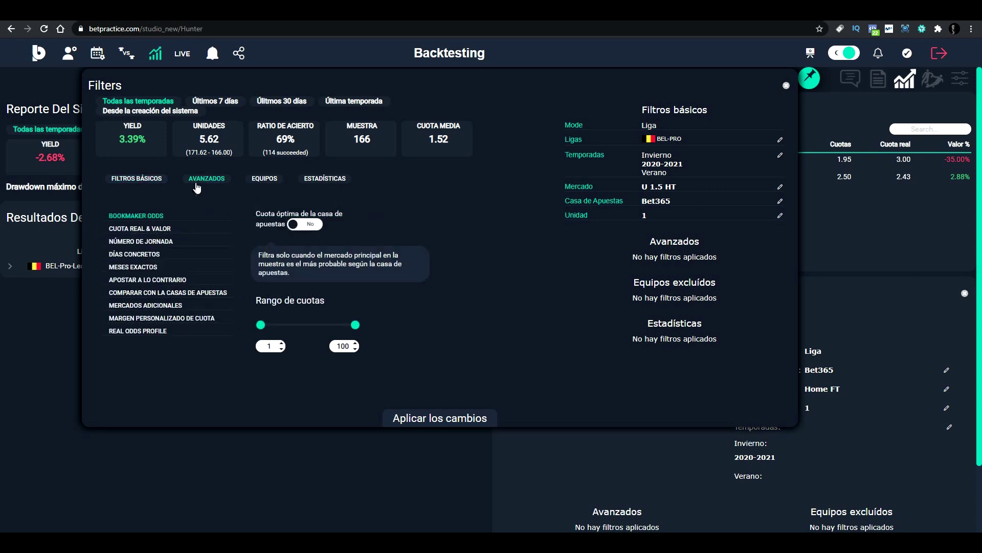
pyautogui.click(261, 183)
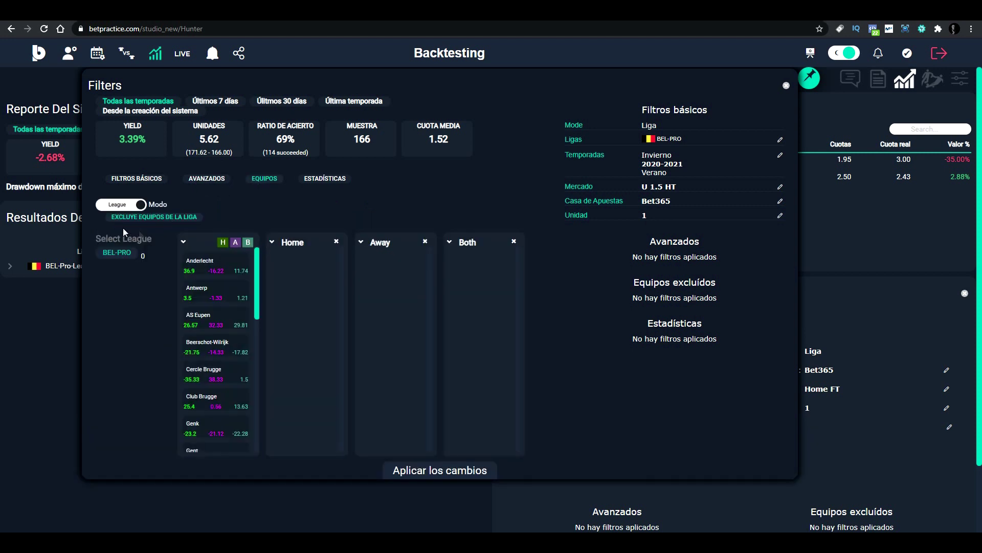
pyautogui.click(118, 207)
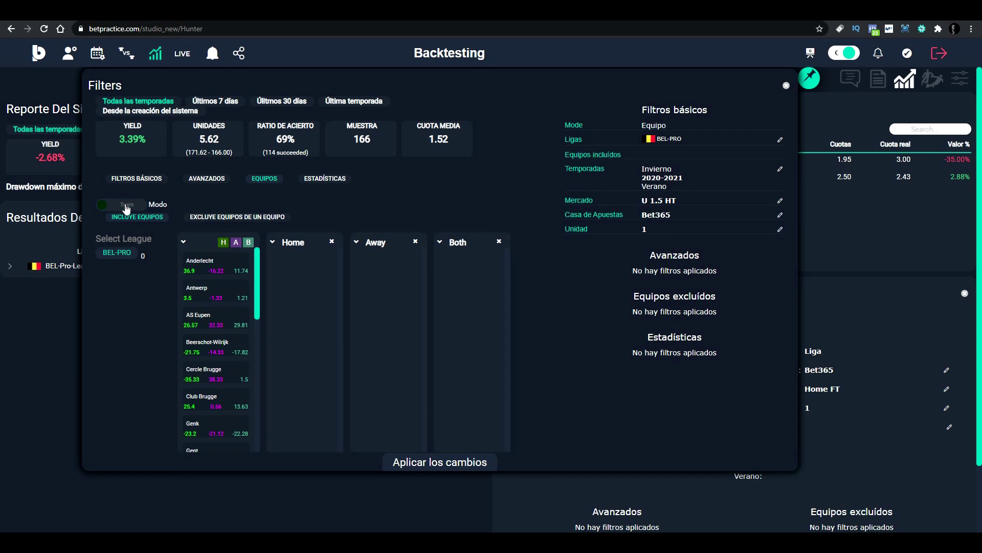
pyautogui.click(126, 206)
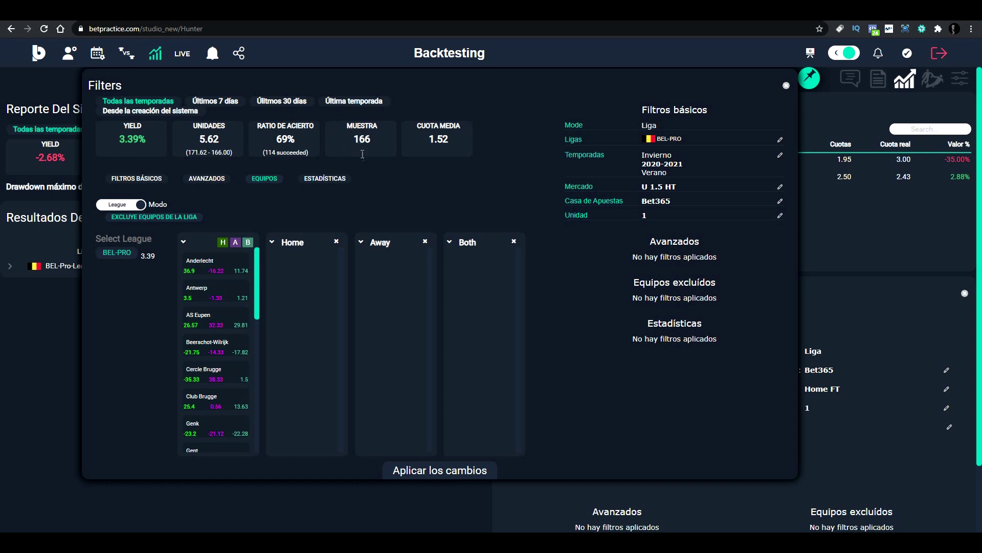
# - Exclude Sint-Truiden from the Belgian Pro League sample for both home and away matches and submit the change
pyautogui.click(207, 343)
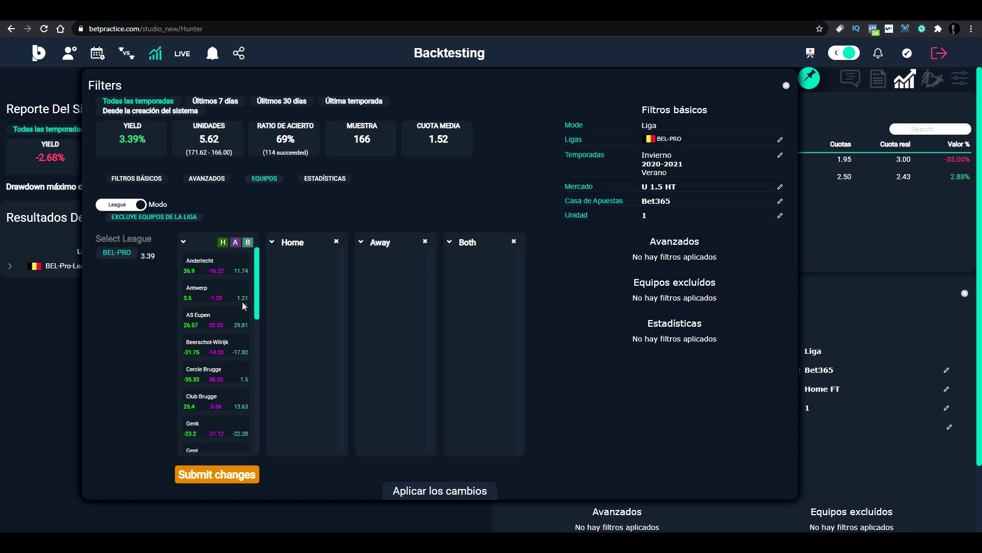
pyautogui.moveTo(256, 295); pyautogui.dragTo(260, 362)
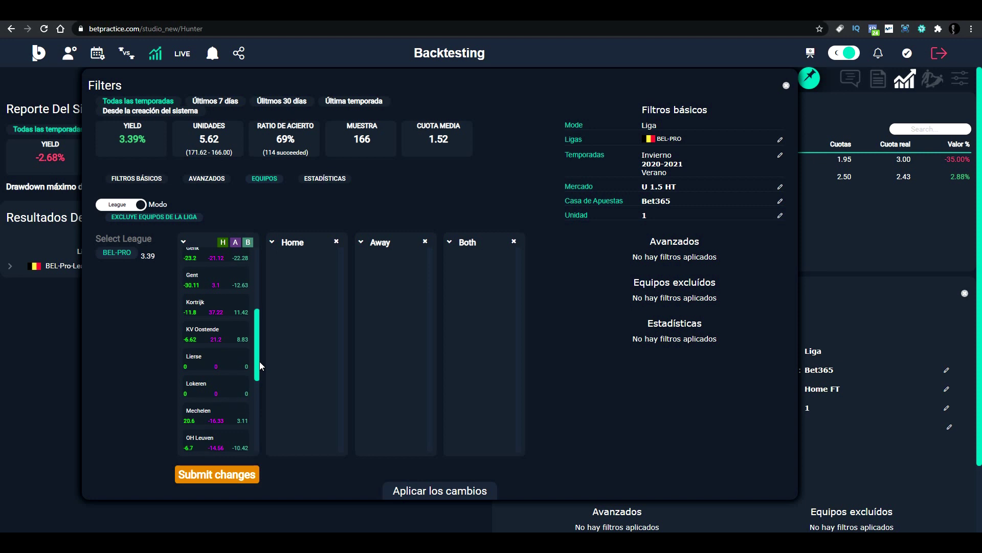
pyautogui.moveTo(260, 362); pyautogui.dragTo(258, 375)
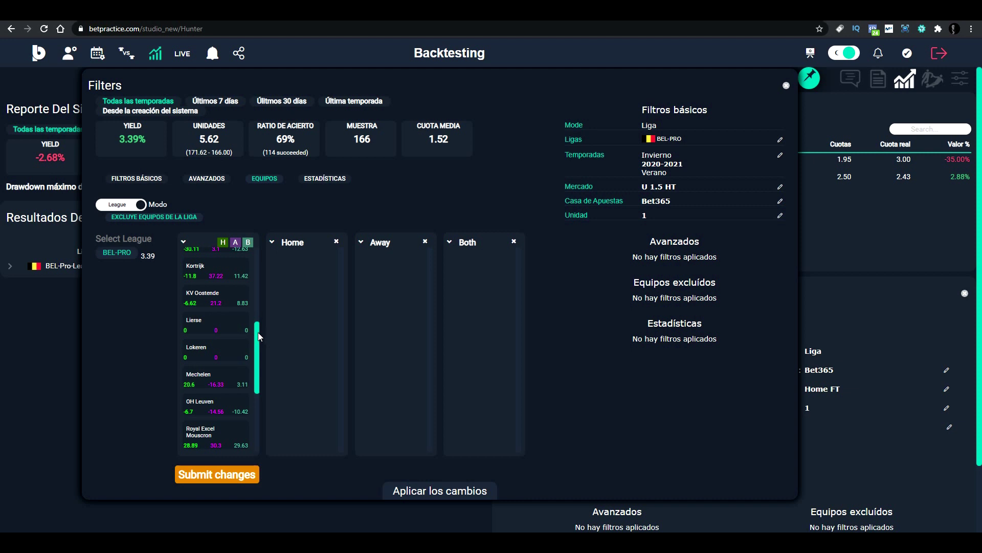
pyautogui.moveTo(258, 332); pyautogui.dragTo(265, 398)
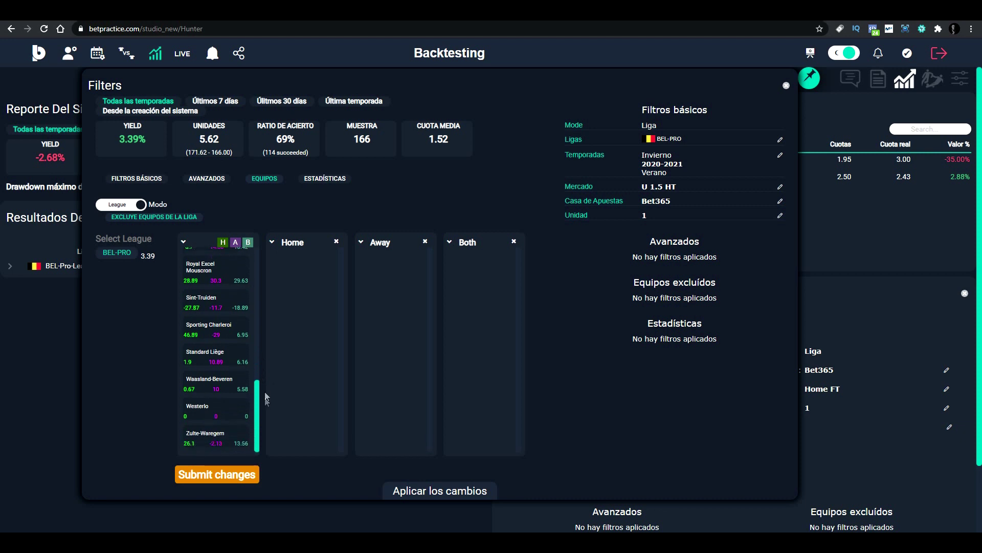
pyautogui.moveTo(265, 391); pyautogui.dragTo(265, 367)
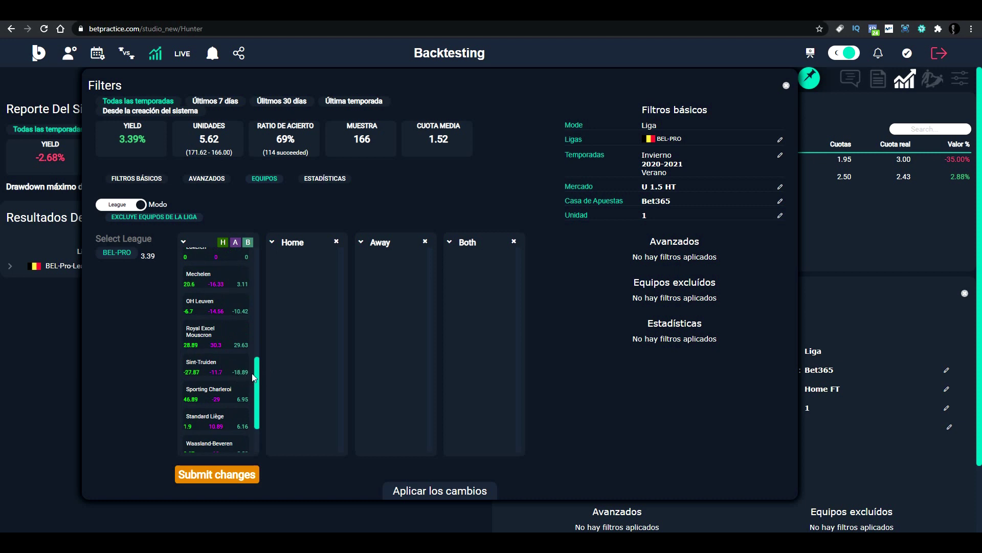
pyautogui.moveTo(257, 370); pyautogui.dragTo(263, 256)
pyautogui.moveTo(262, 290); pyautogui.dragTo(270, 368)
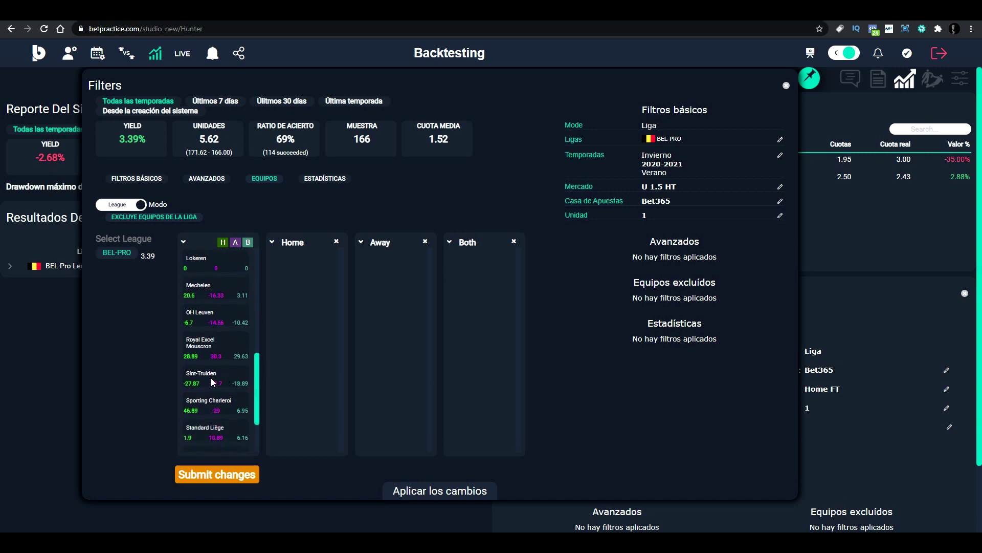
pyautogui.moveTo(208, 377); pyautogui.dragTo(477, 270)
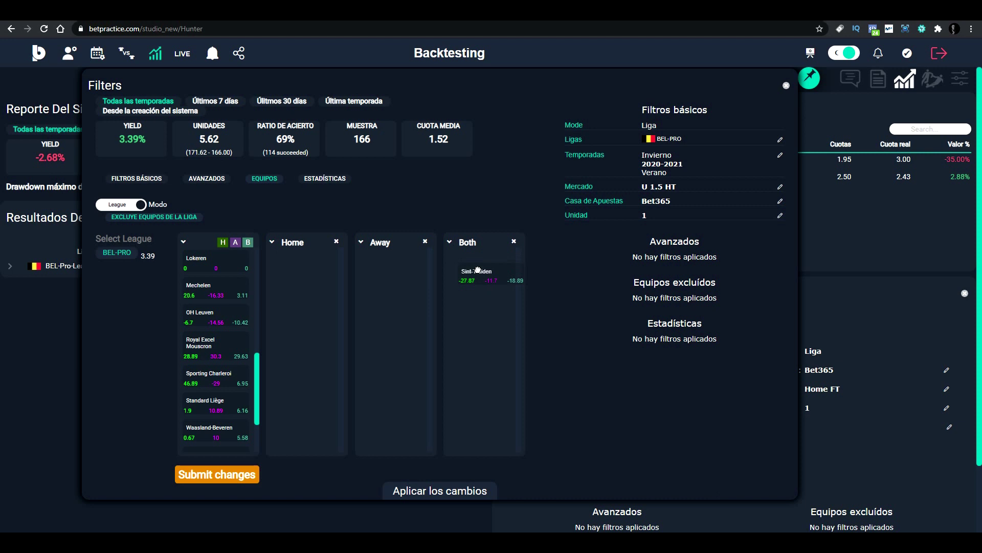
pyautogui.moveTo(478, 269); pyautogui.dragTo(478, 270)
pyautogui.click(200, 479)
pyautogui.click(213, 477)
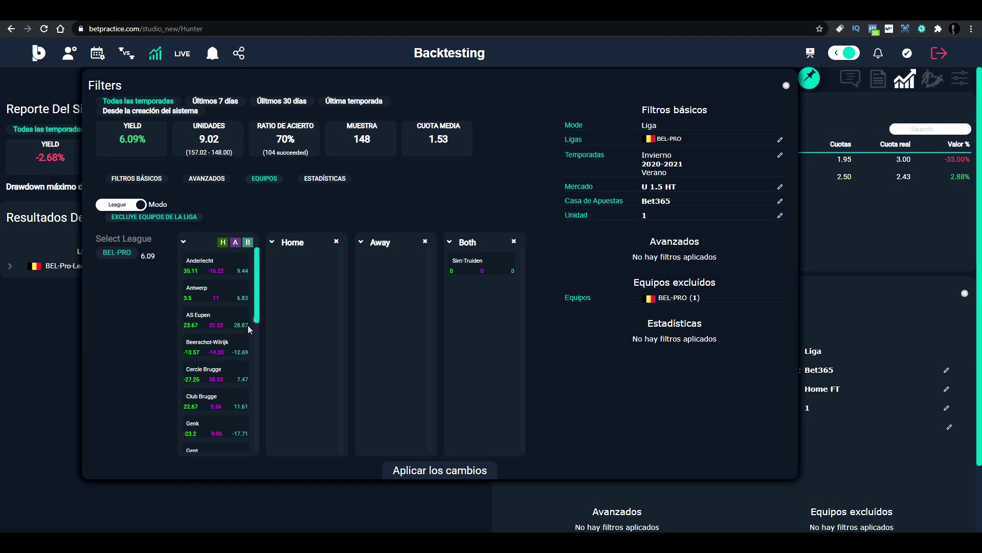
# - Exclude Genk for both home and away matches and submit the change
pyautogui.moveTo(259, 300); pyautogui.dragTo(265, 321)
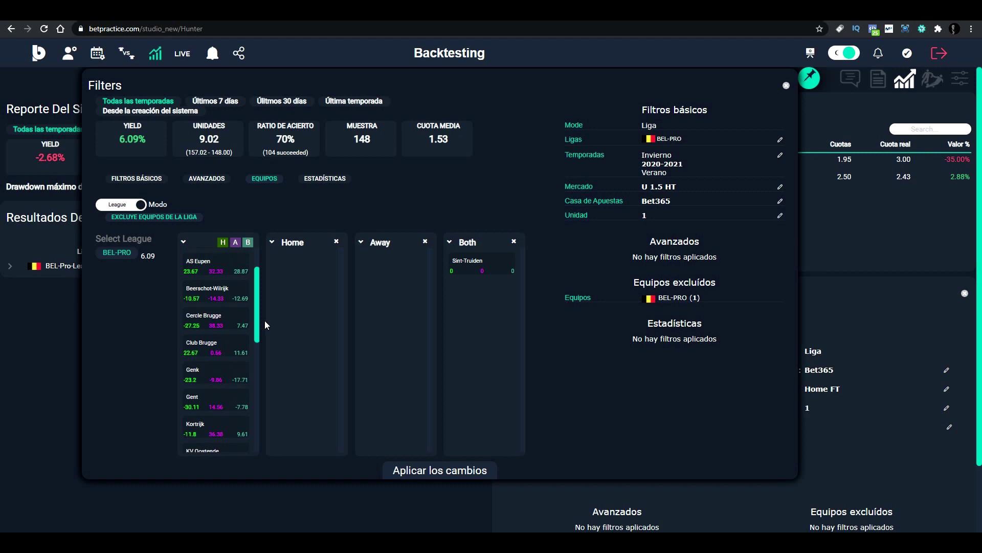
pyautogui.moveTo(224, 378); pyautogui.dragTo(488, 298)
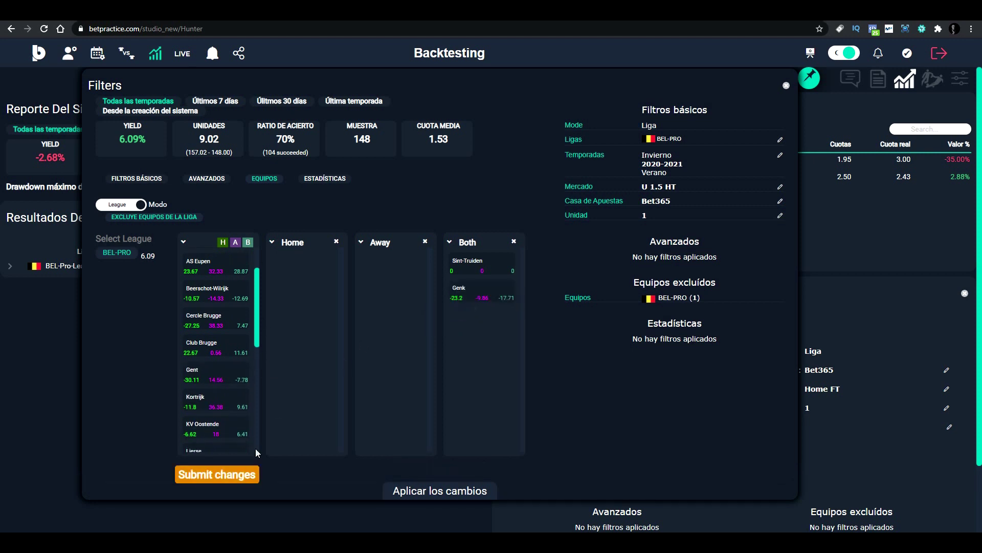
pyautogui.click(242, 475)
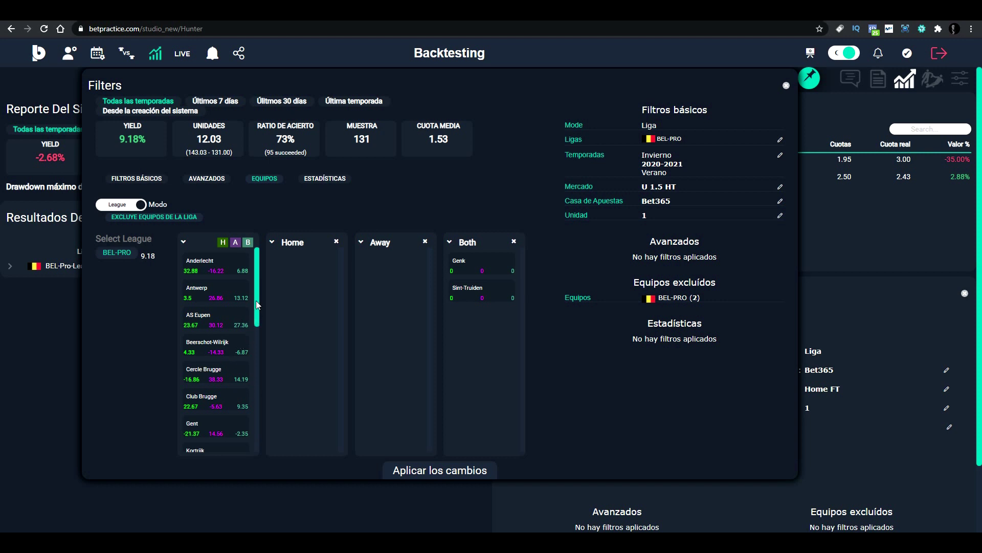
# - Exclude Beerschot-Wilrijk for both home and away matches and submit the change
pyautogui.moveTo(257, 316); pyautogui.dragTo(257, 394)
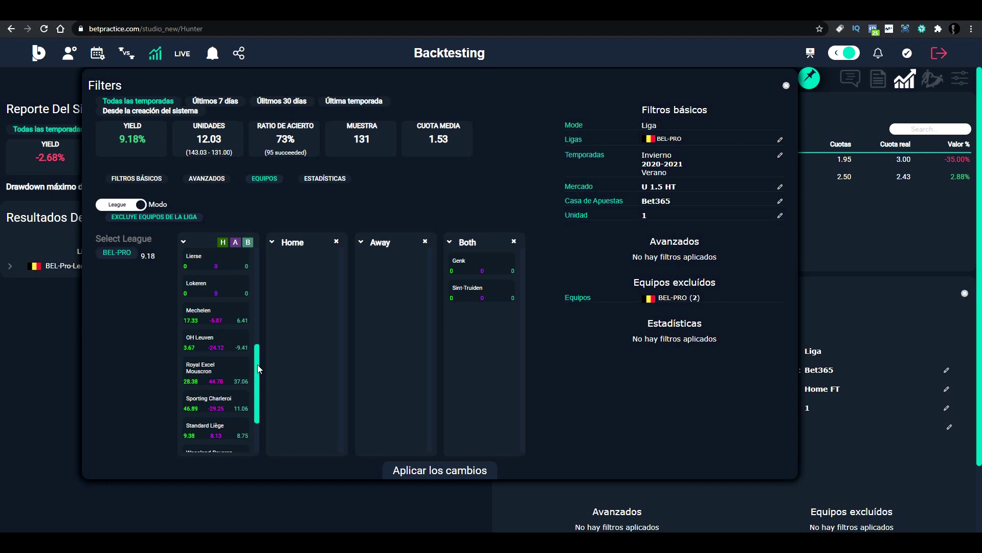
pyautogui.moveTo(257, 364); pyautogui.dragTo(260, 274)
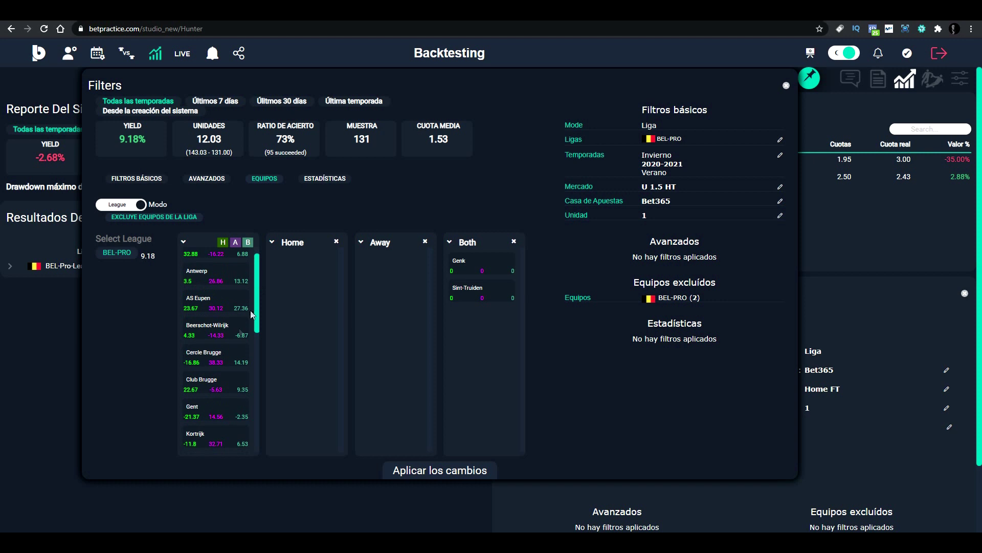
pyautogui.moveTo(220, 332); pyautogui.dragTo(501, 318)
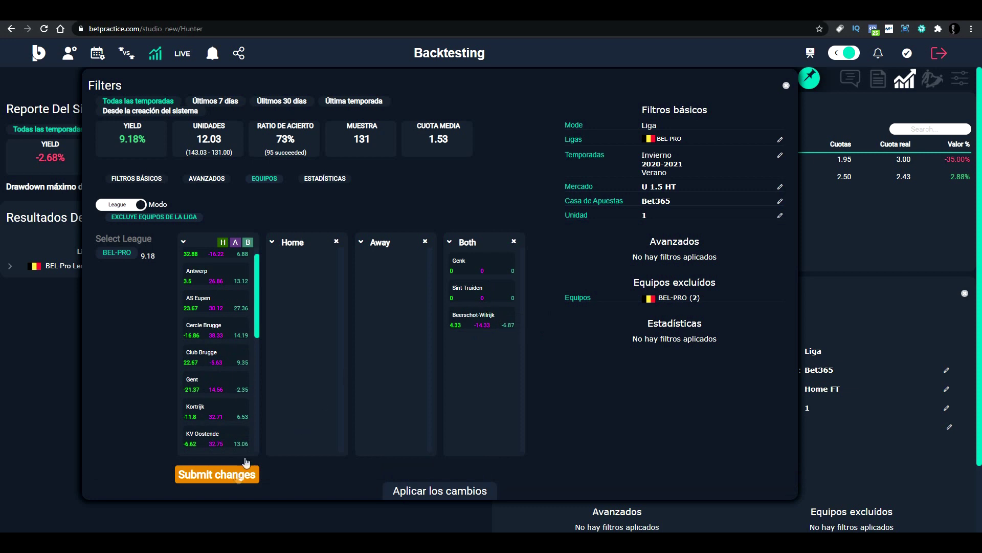
pyautogui.click(238, 473)
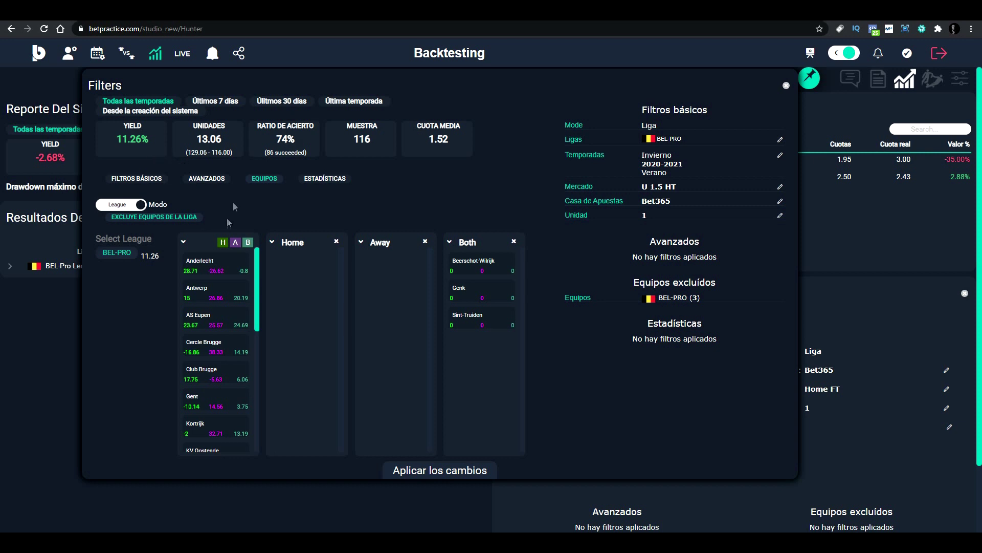
# - Exclude Anderlecht and OH Leuven for away matches only, submitting the changes
pyautogui.moveTo(209, 266); pyautogui.dragTo(388, 270)
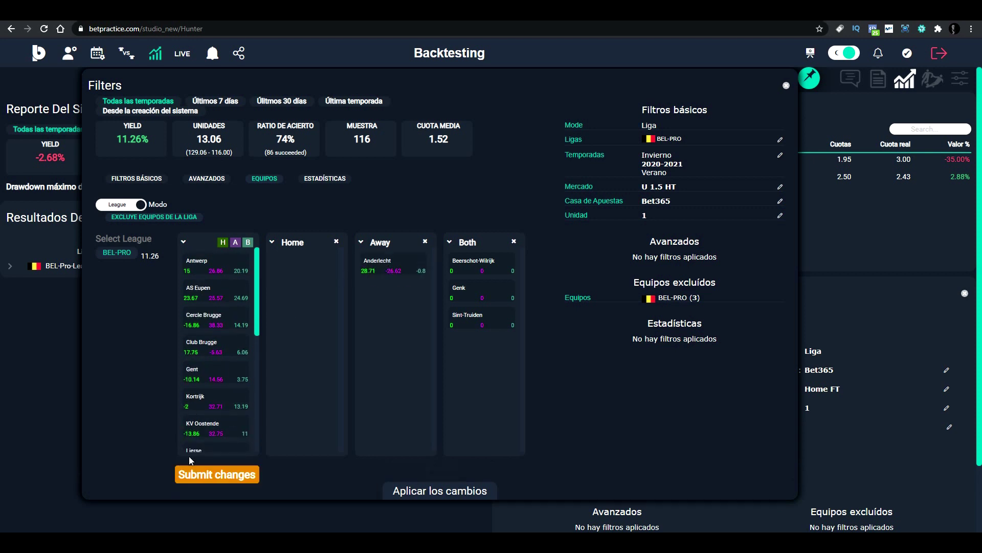
pyautogui.click(200, 478)
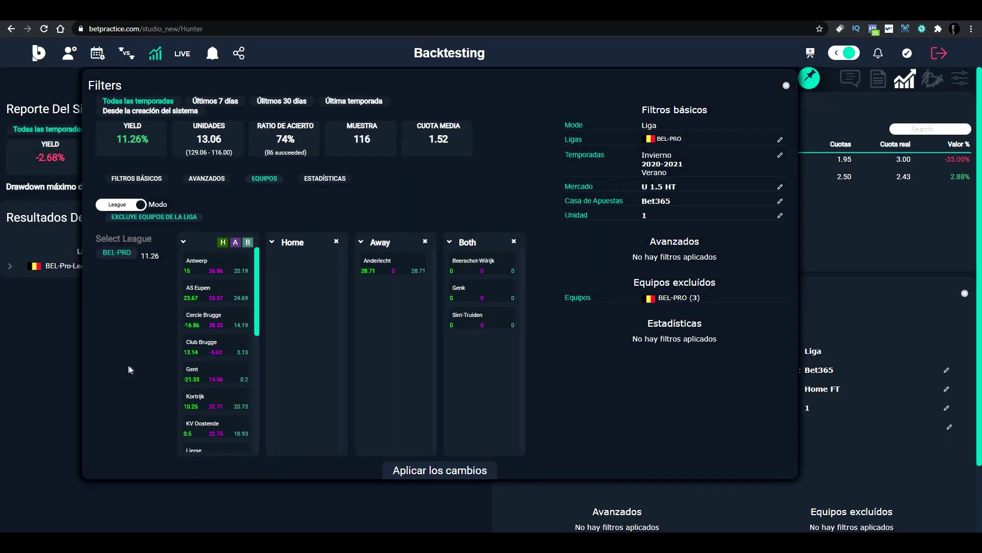
pyautogui.moveTo(256, 274); pyautogui.dragTo(259, 361)
pyautogui.moveTo(201, 328); pyautogui.dragTo(382, 289)
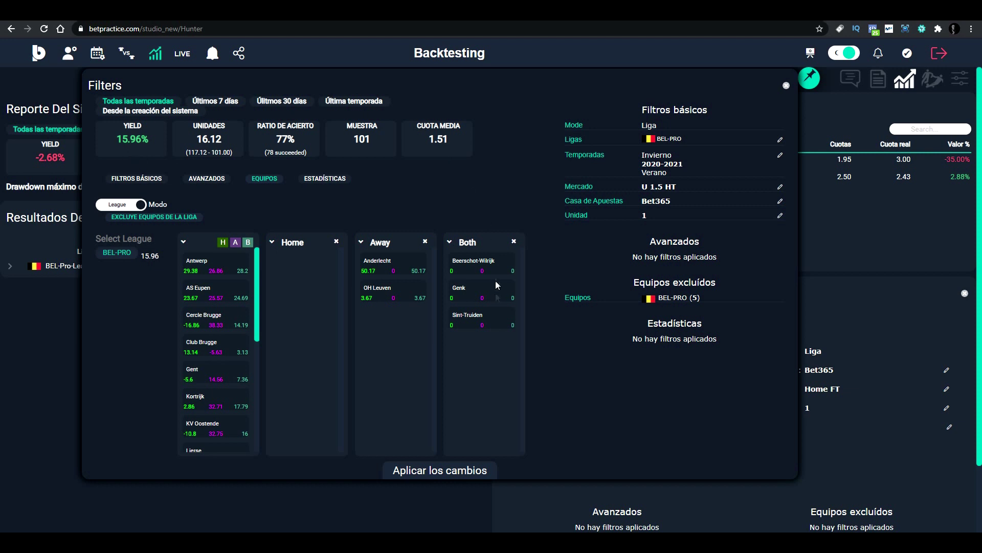
# - Test the backtest with Anderlecht's away exclusion removed, and restore that exclusion, submitting each change
pyautogui.moveTo(363, 264); pyautogui.dragTo(229, 262)
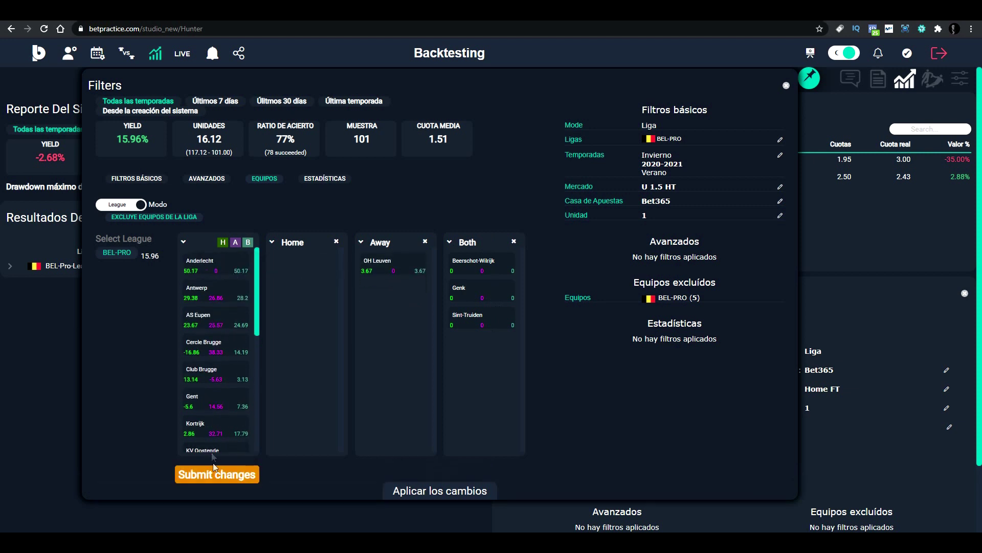
pyautogui.click(215, 476)
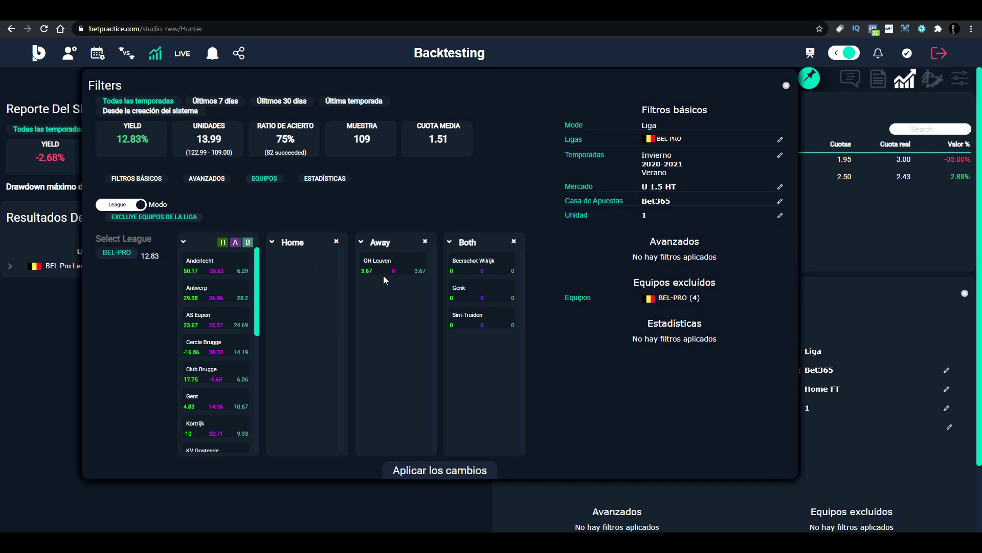
pyautogui.moveTo(381, 273); pyautogui.dragTo(293, 311)
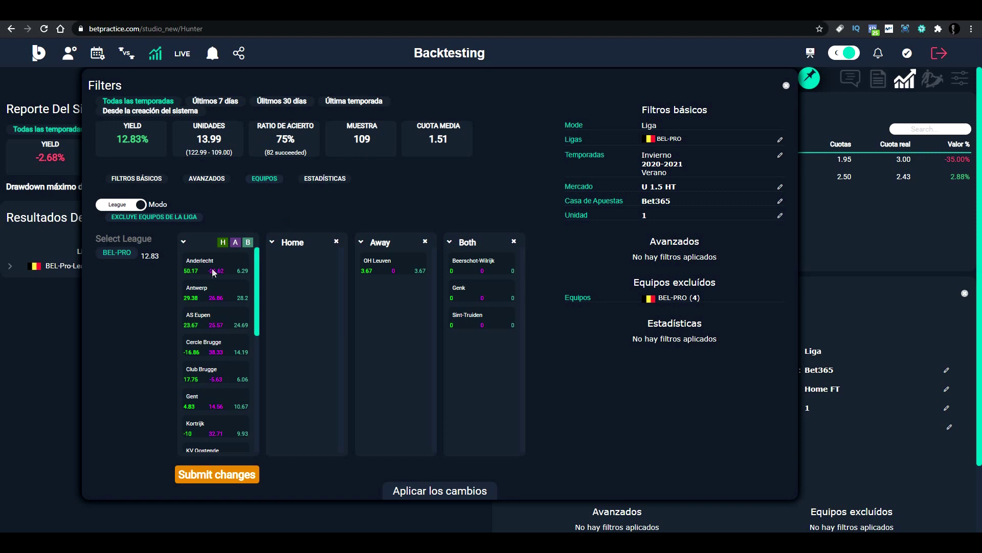
pyautogui.moveTo(221, 268); pyautogui.dragTo(394, 286)
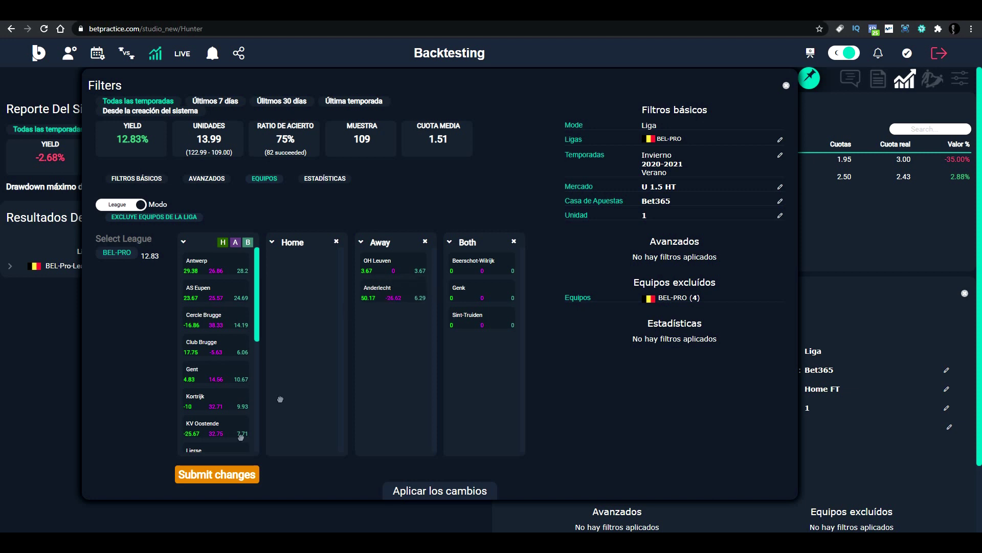
pyautogui.click(228, 471)
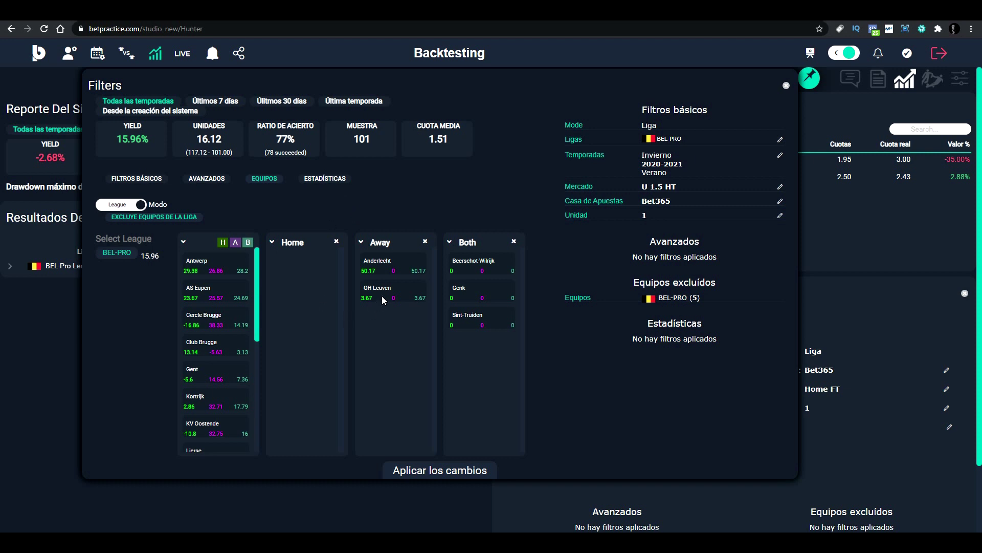
# - Look through the statistics filters for average goals, streaks and league position
pyautogui.click(327, 180)
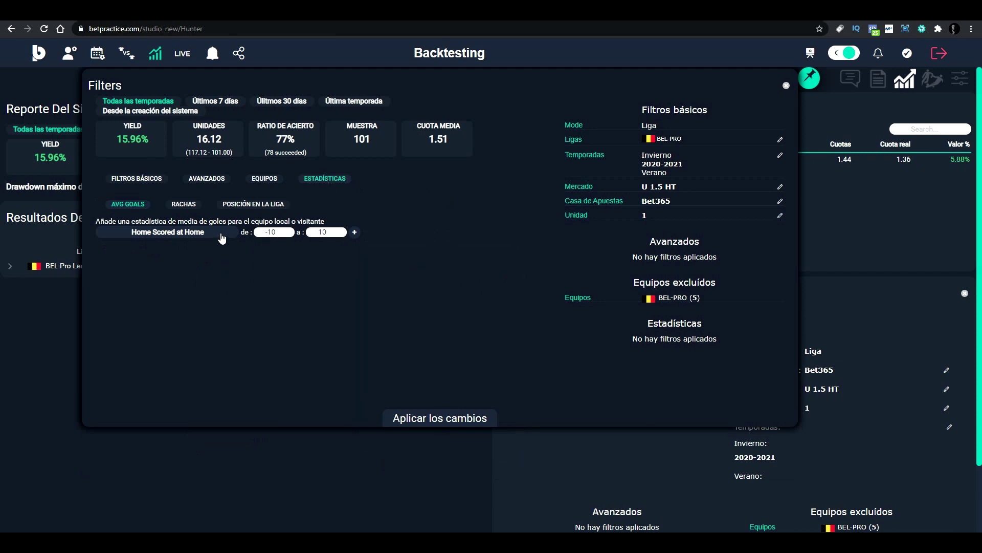
pyautogui.click(180, 205)
pyautogui.click(243, 207)
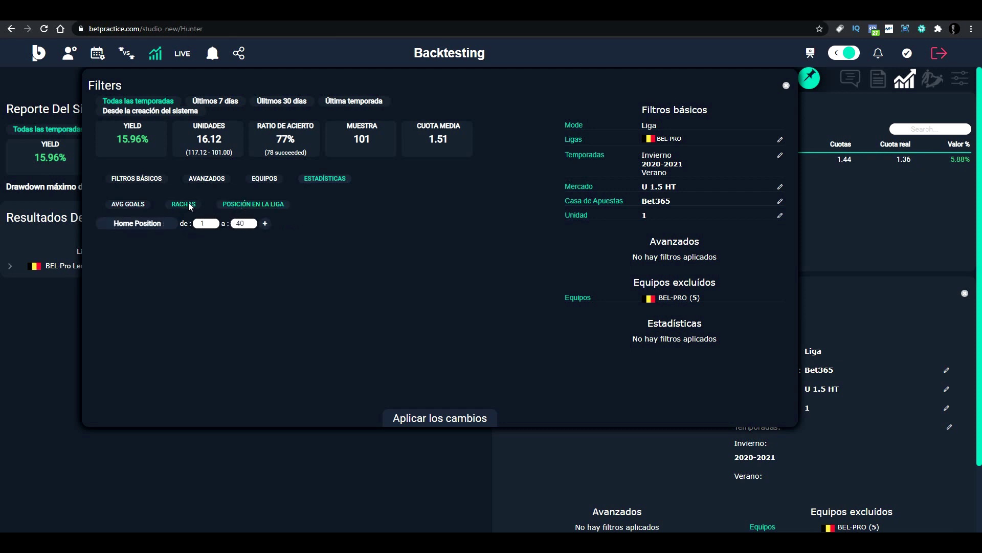
# - Try a home-team Over 1.5HT streak filter of at least 1 and apply the change
pyautogui.click(187, 204)
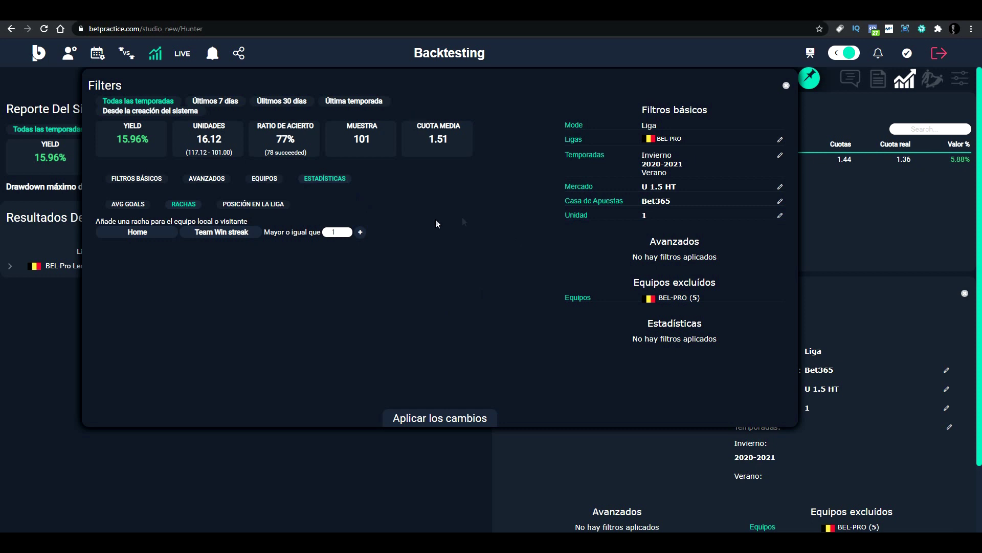
pyautogui.click(220, 233)
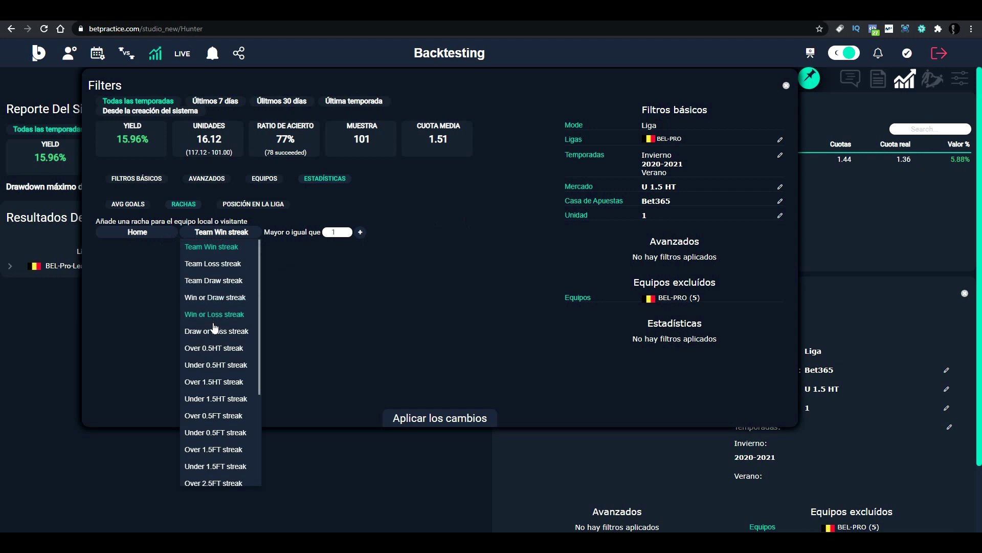
pyautogui.click(216, 385)
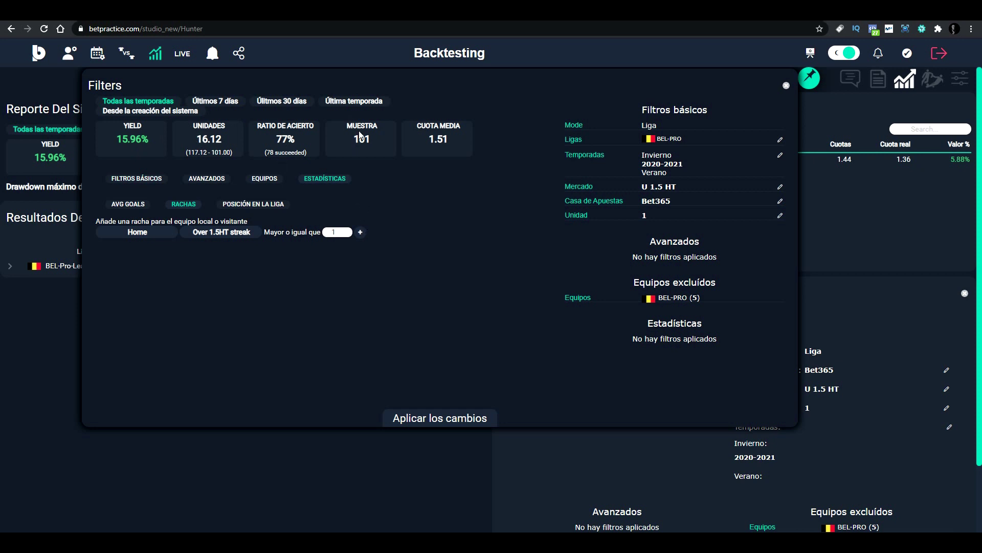
pyautogui.click(361, 234)
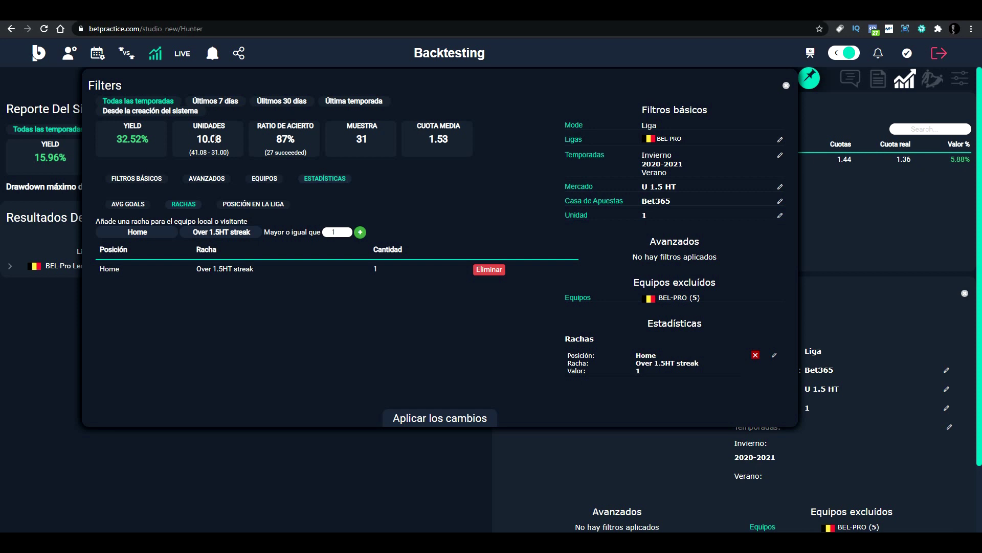
pyautogui.click(358, 407)
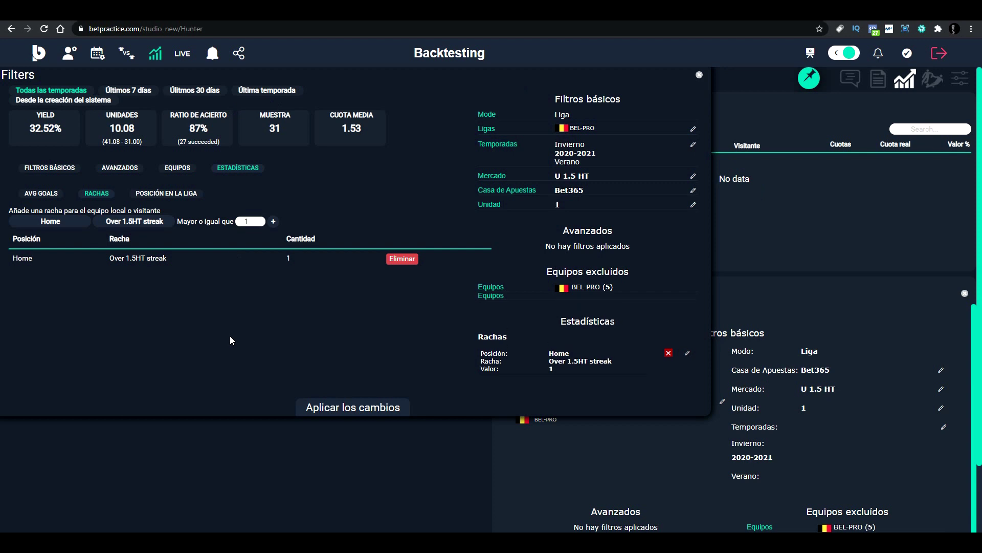
# - Remove the home Over 1.5HT streak filter, apply the change and close the filters
pyautogui.click(397, 260)
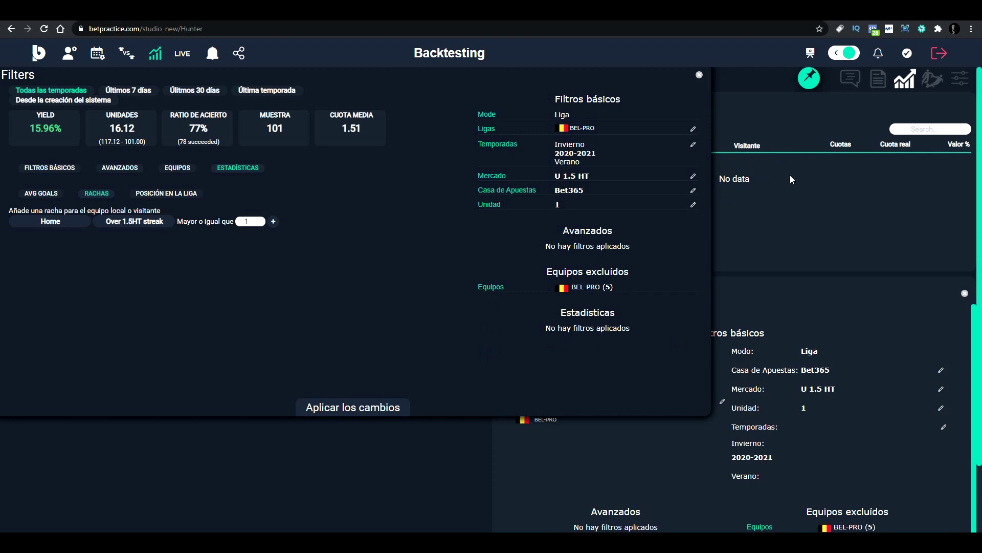
pyautogui.click(367, 407)
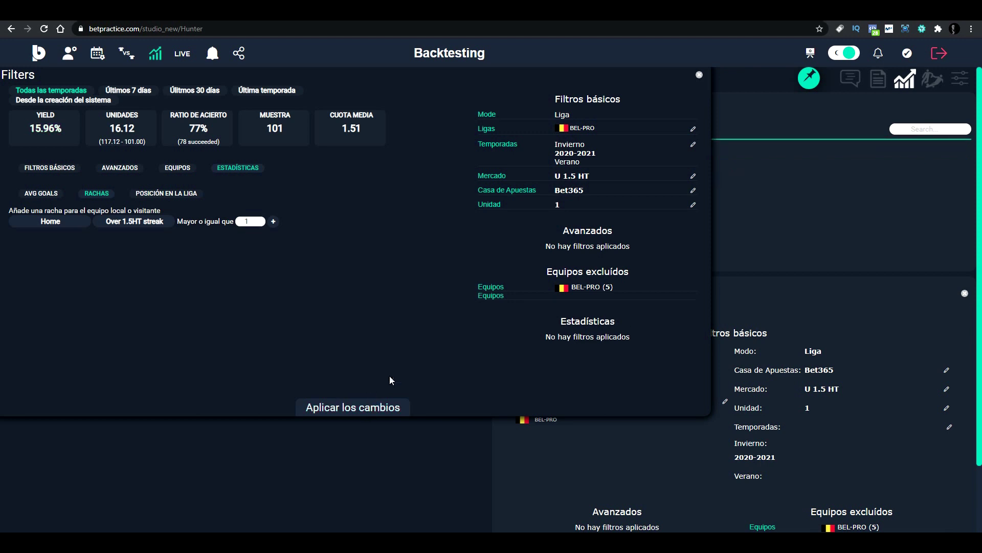
pyautogui.click(700, 77)
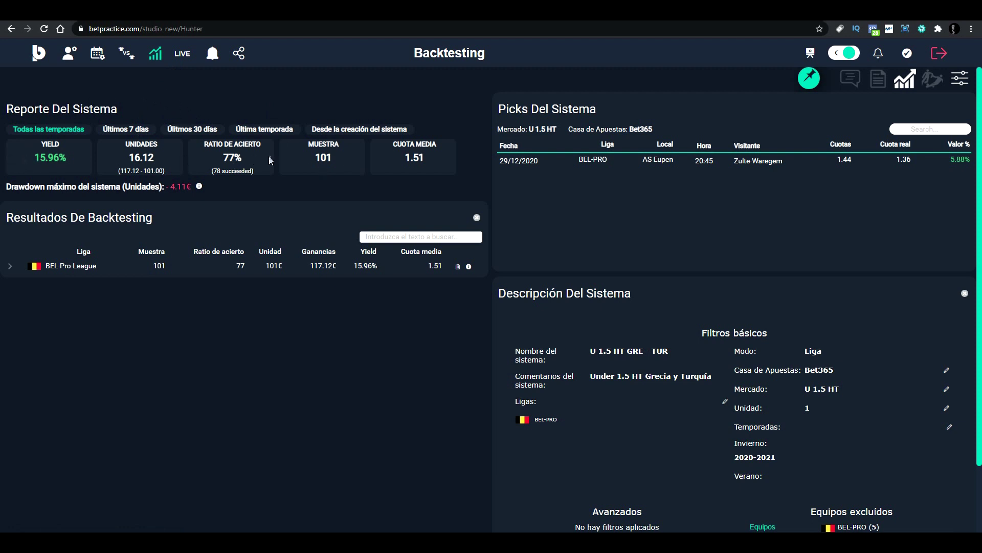
# - Compare the system report for the last 7 days, the last 30 days and all seasons
pyautogui.click(117, 132)
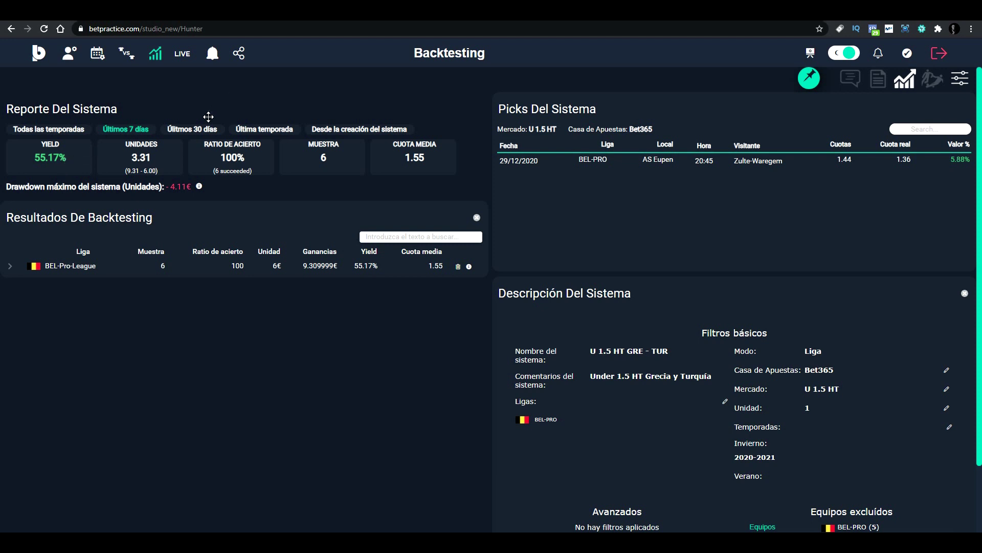
pyautogui.click(202, 131)
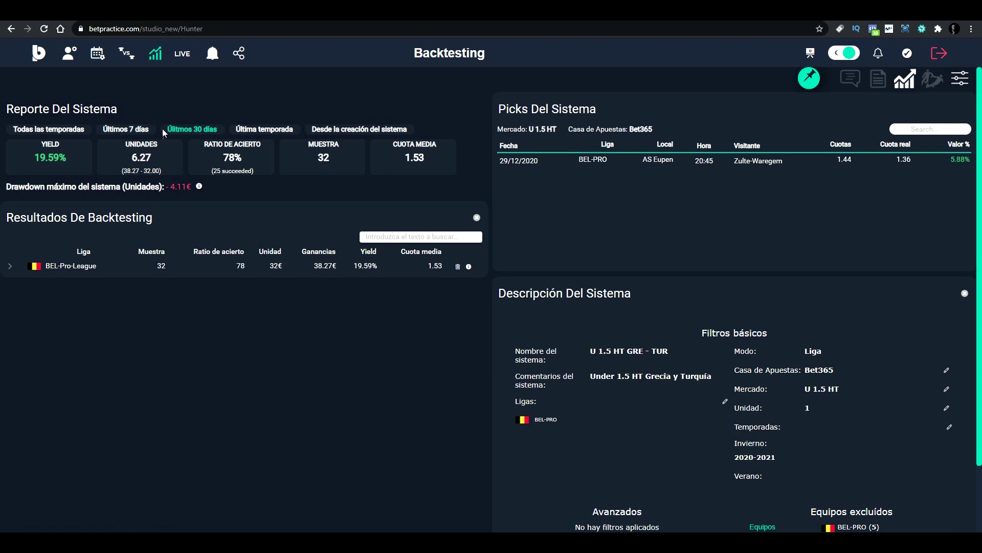
pyautogui.click(146, 124)
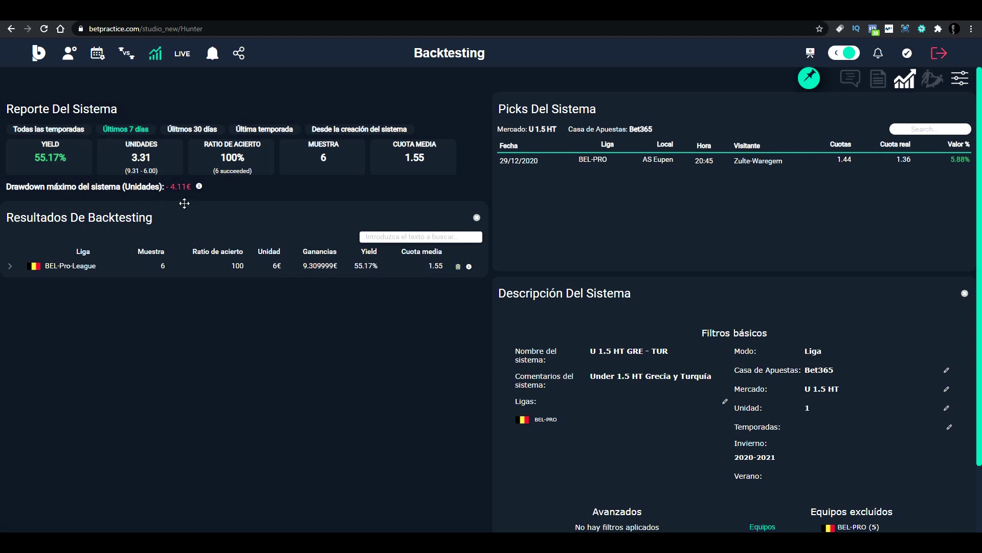
pyautogui.click(75, 131)
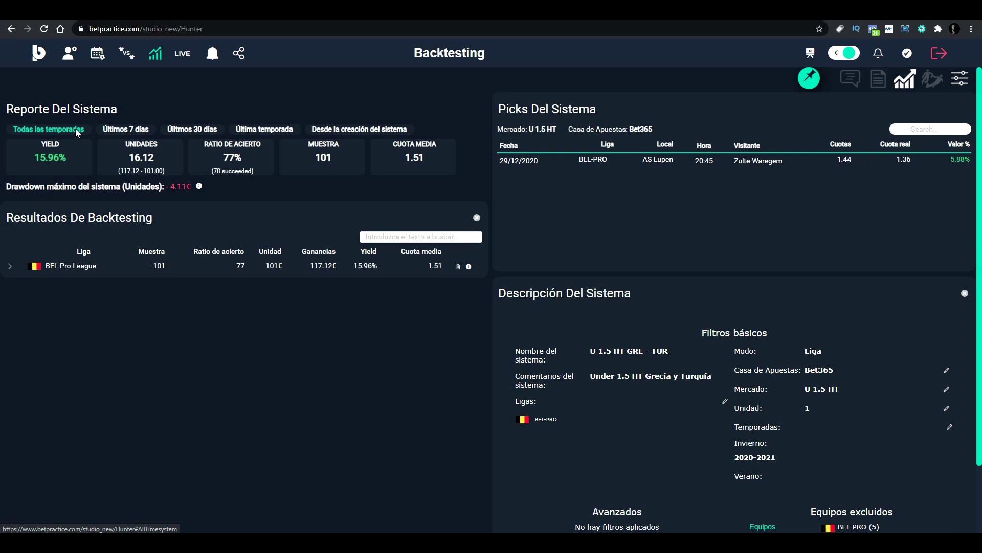
# - Show the system's charts and examine the yield and profit/loss curves over the season
pyautogui.click(910, 81)
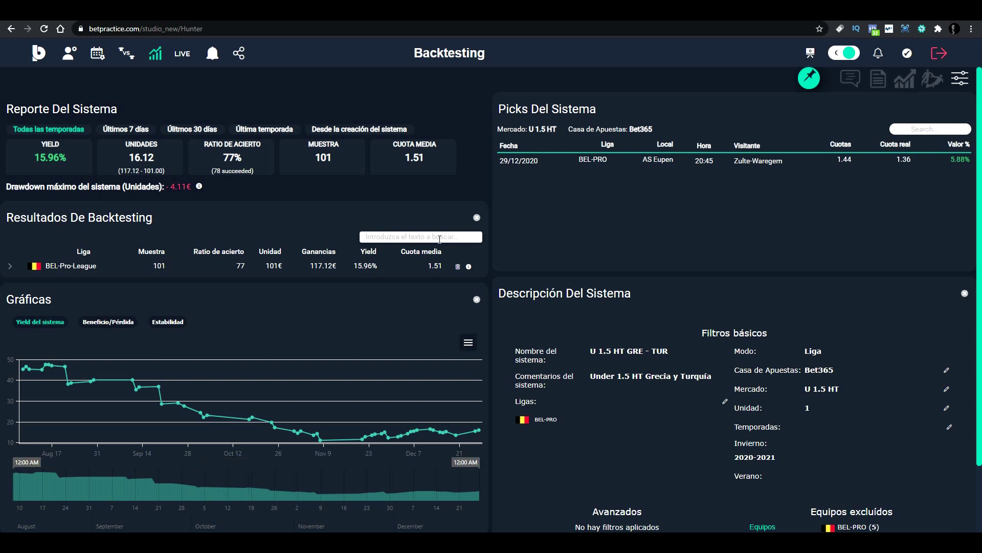
pyautogui.scroll(-1, 334, 269)
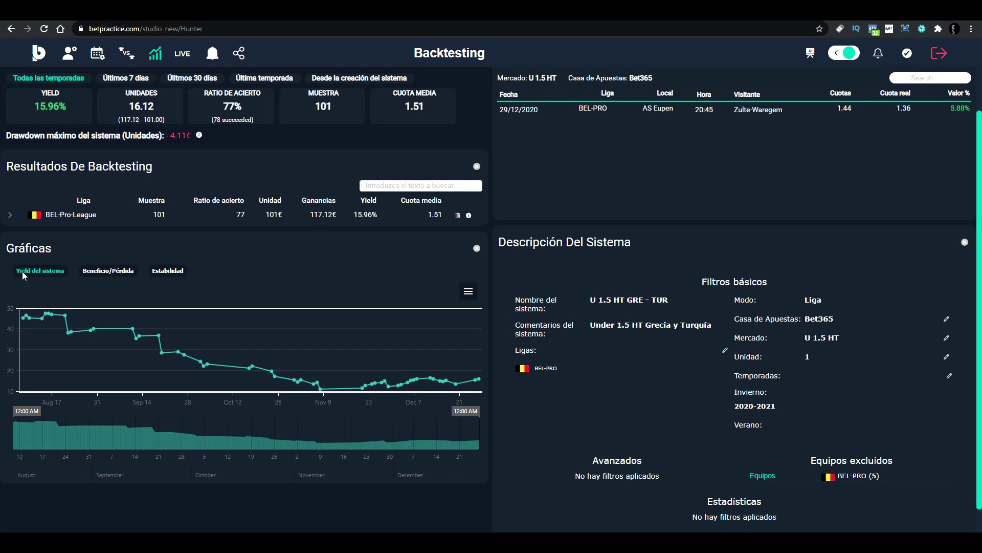
pyautogui.moveTo(24, 319)
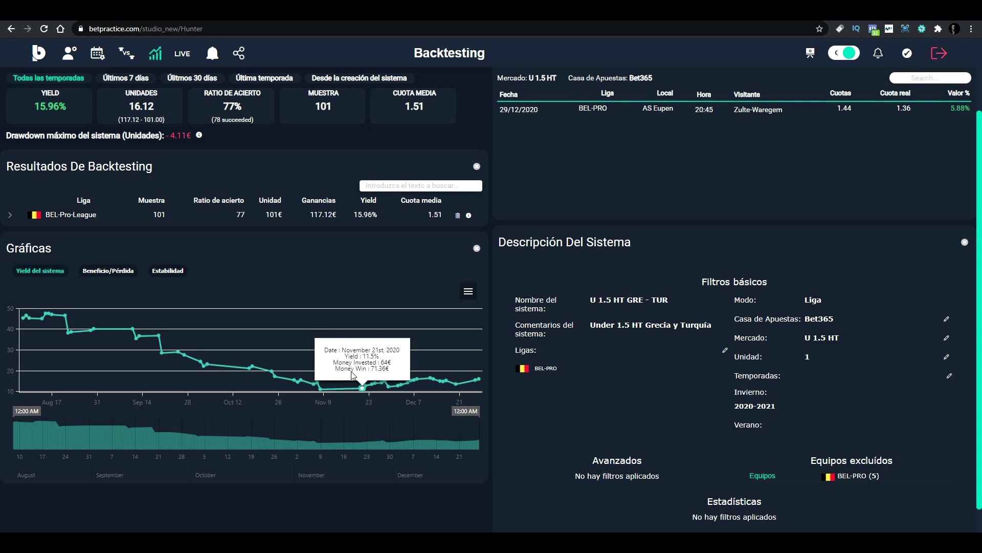
pyautogui.click(108, 270)
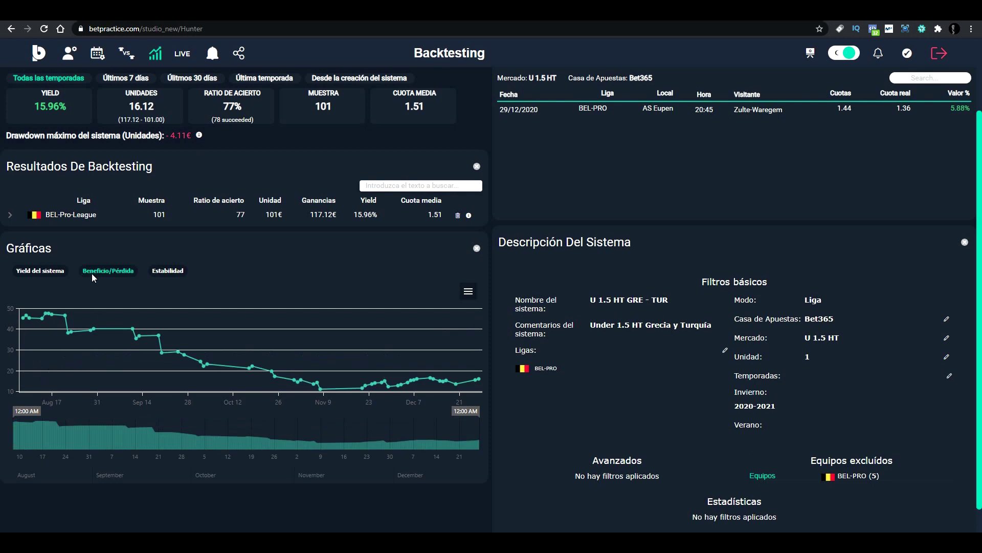
pyautogui.click(108, 270)
pyautogui.moveTo(131, 362)
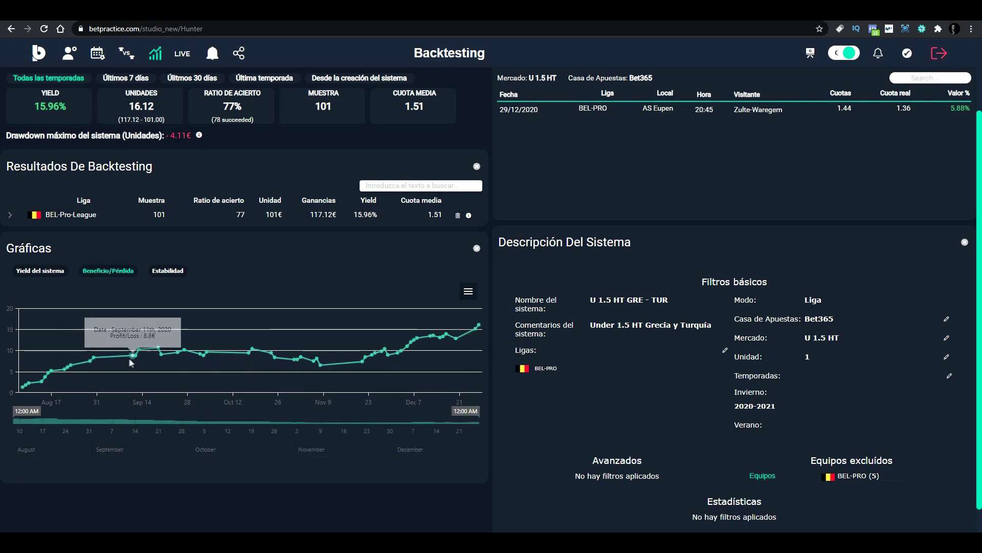
pyautogui.moveTo(24, 384)
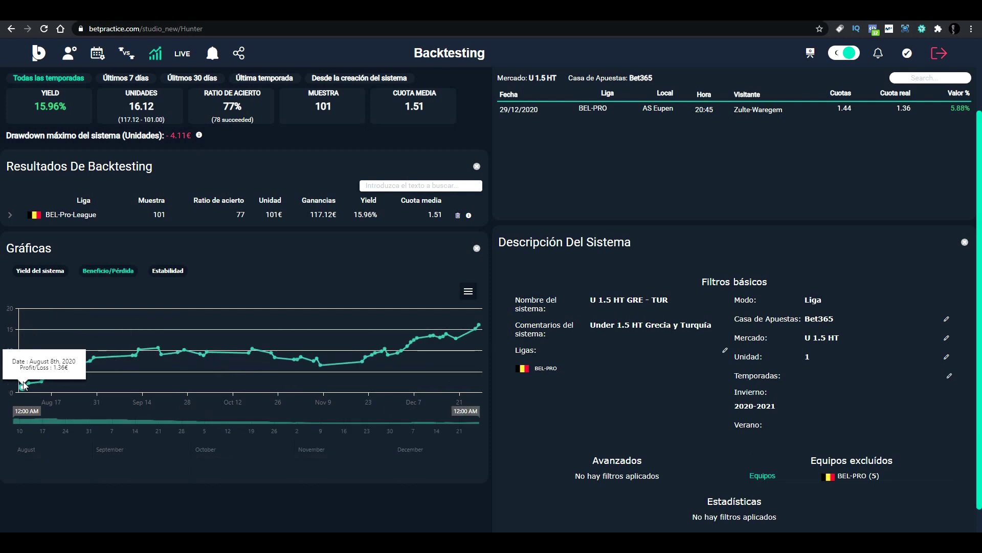